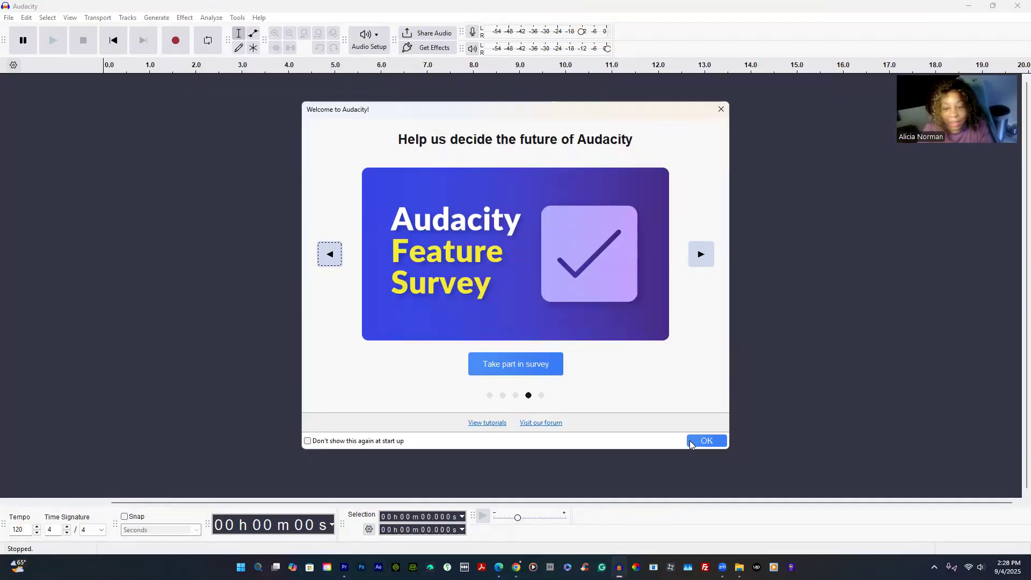
Dismiss the welcome window and set the recording device to Microphone (Yeti Stereo Microph) in the audio preferences
click(703, 441)
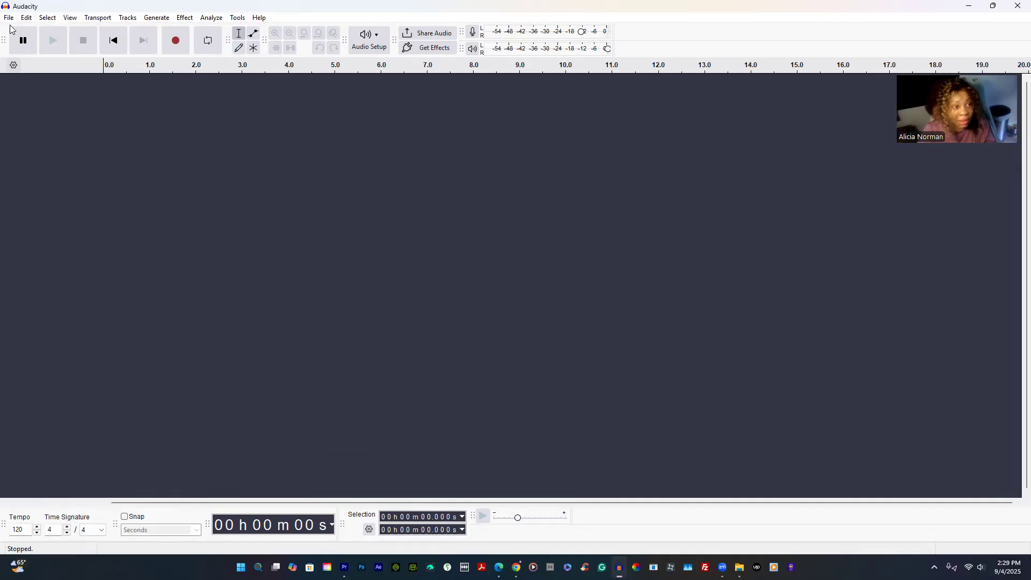
click(11, 18)
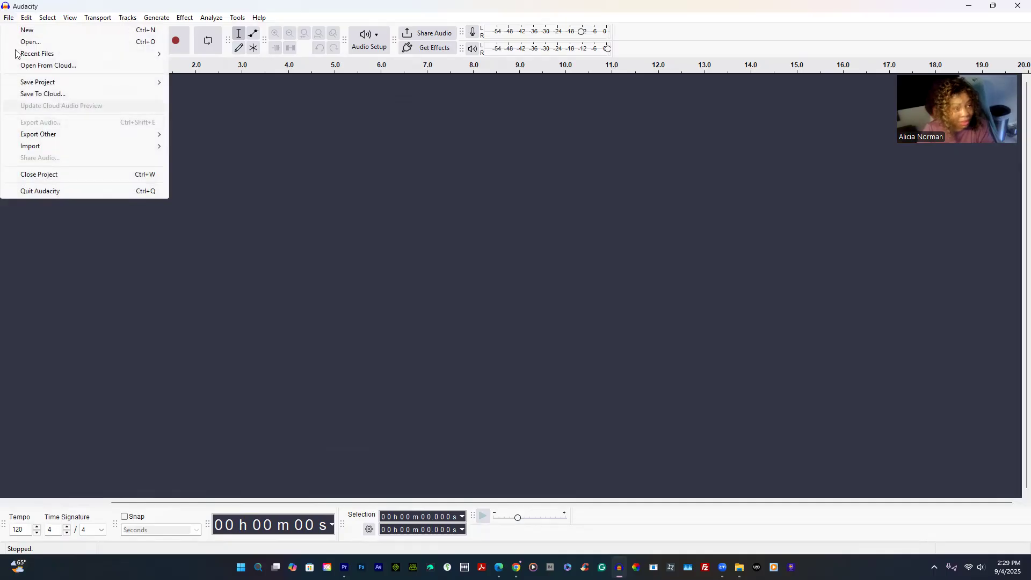
mouse_move(28, 21)
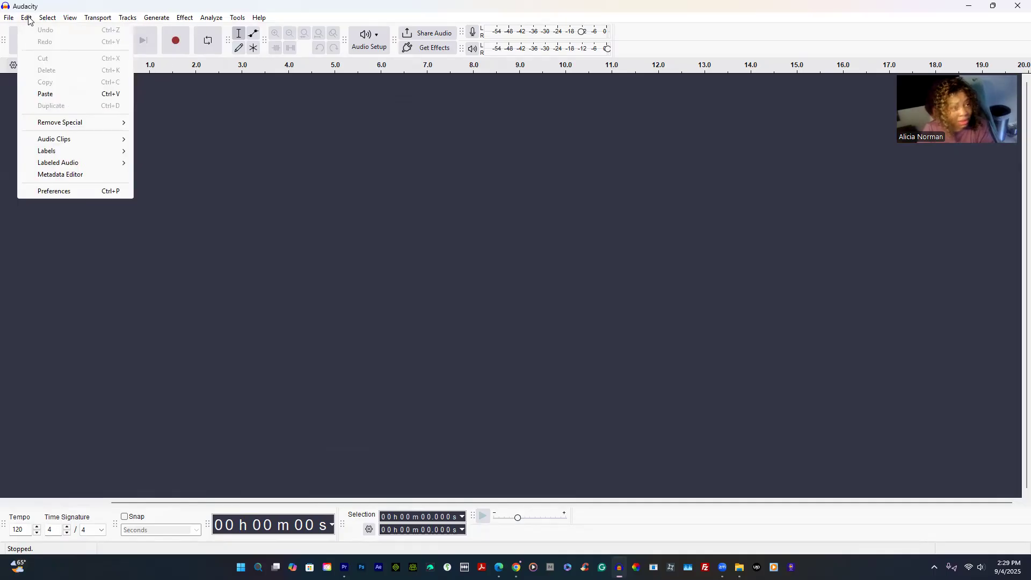
click(54, 192)
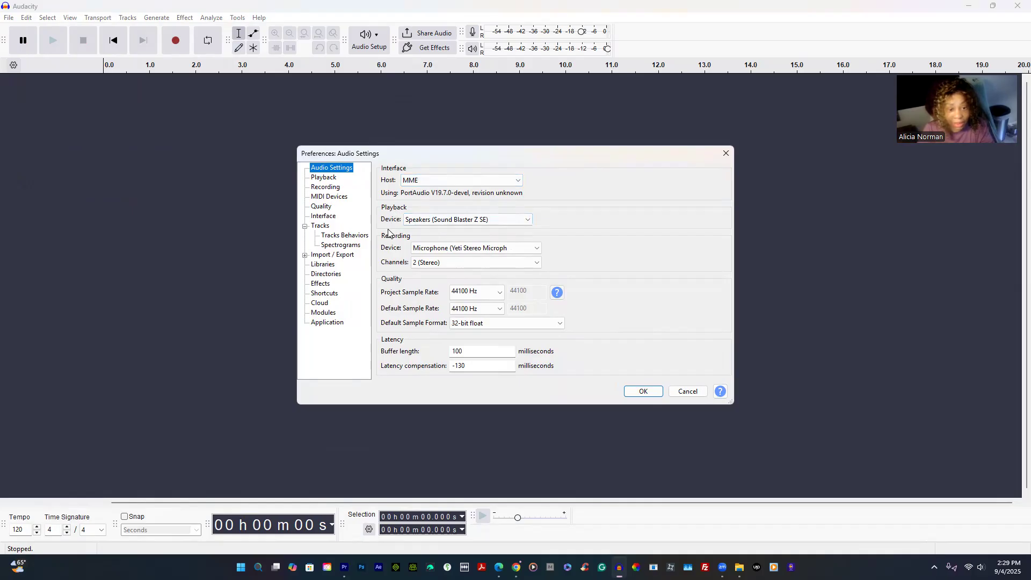
click(535, 251)
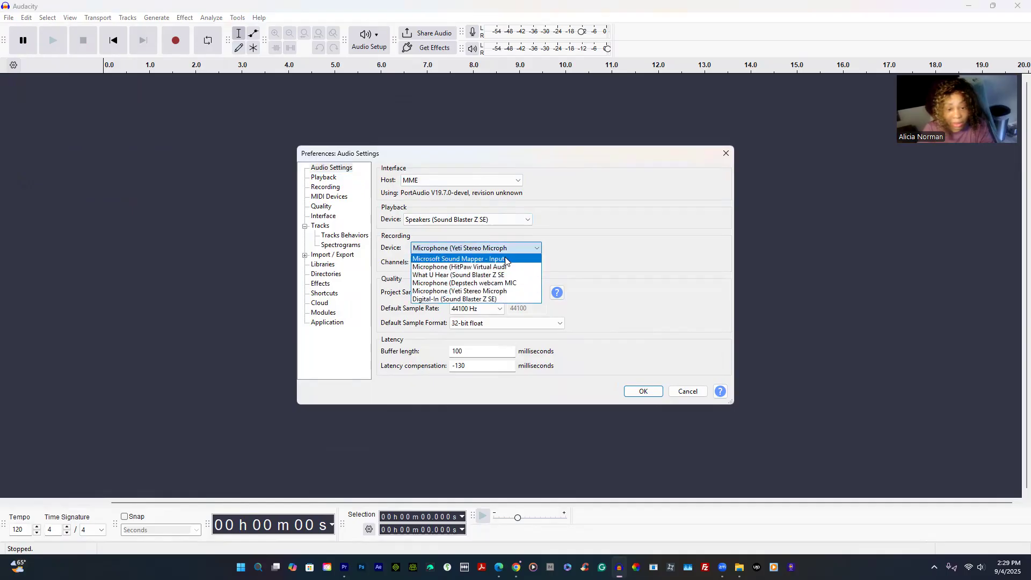
click(479, 293)
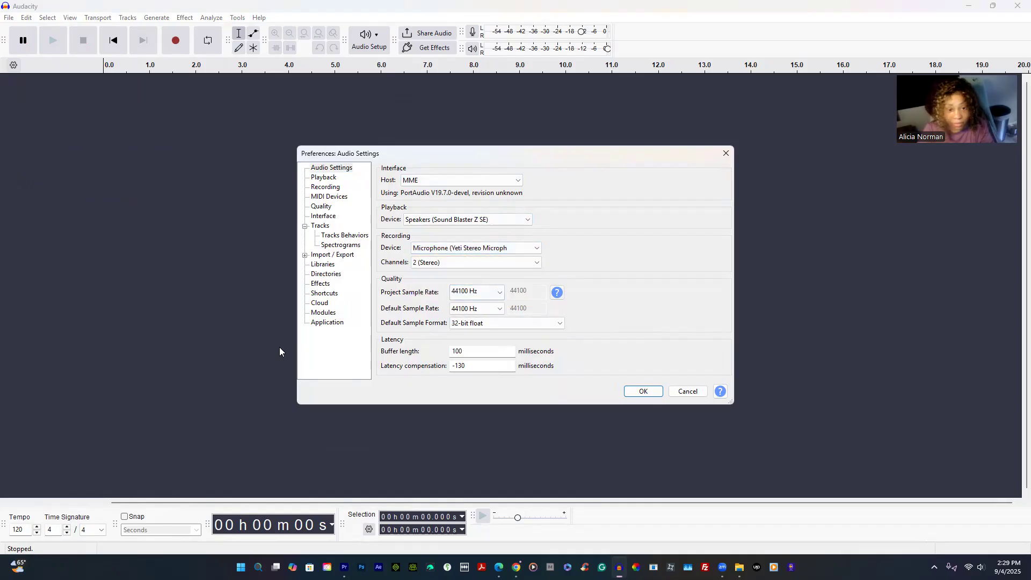
click(639, 392)
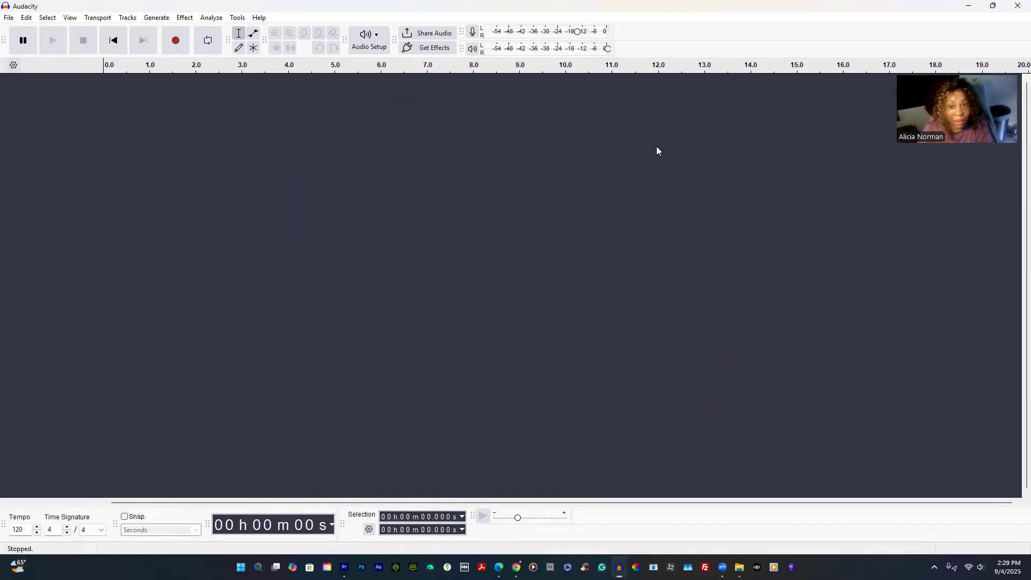
Record a voice take about 6.5 seconds long on a new stereo track
click(176, 42)
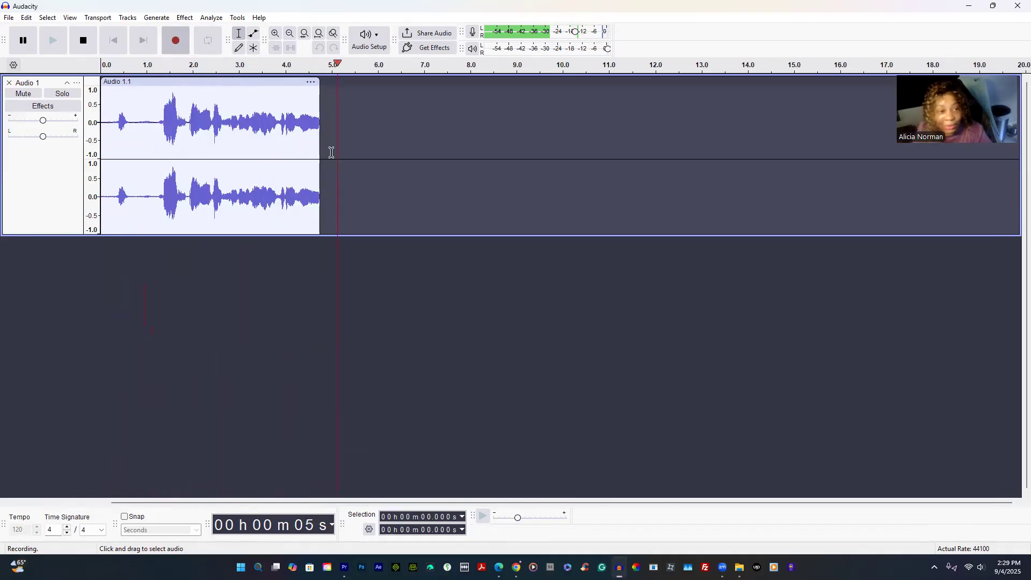
click(85, 41)
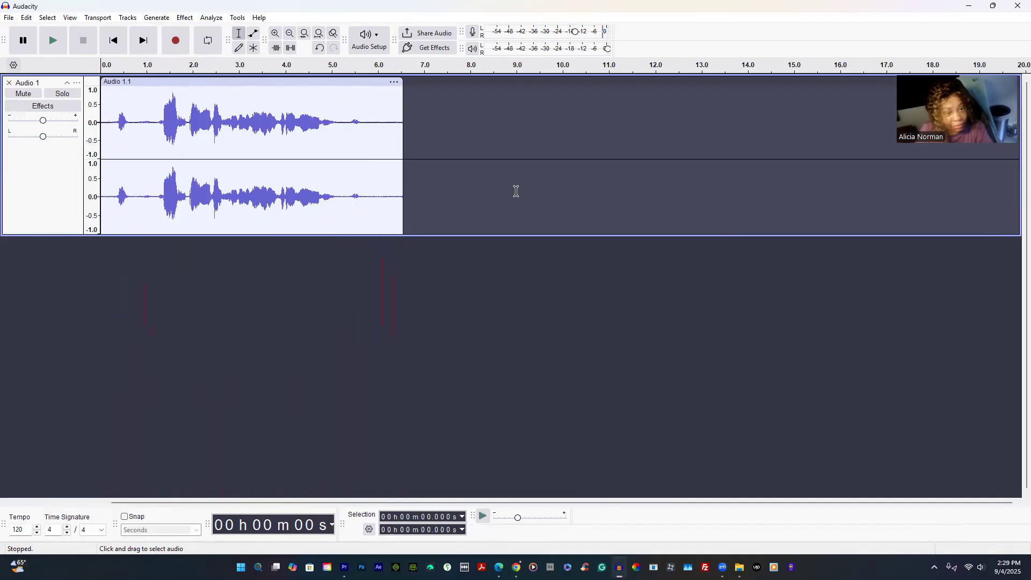
drag(153, 121, 137, 122)
drag(400, 129, 368, 131)
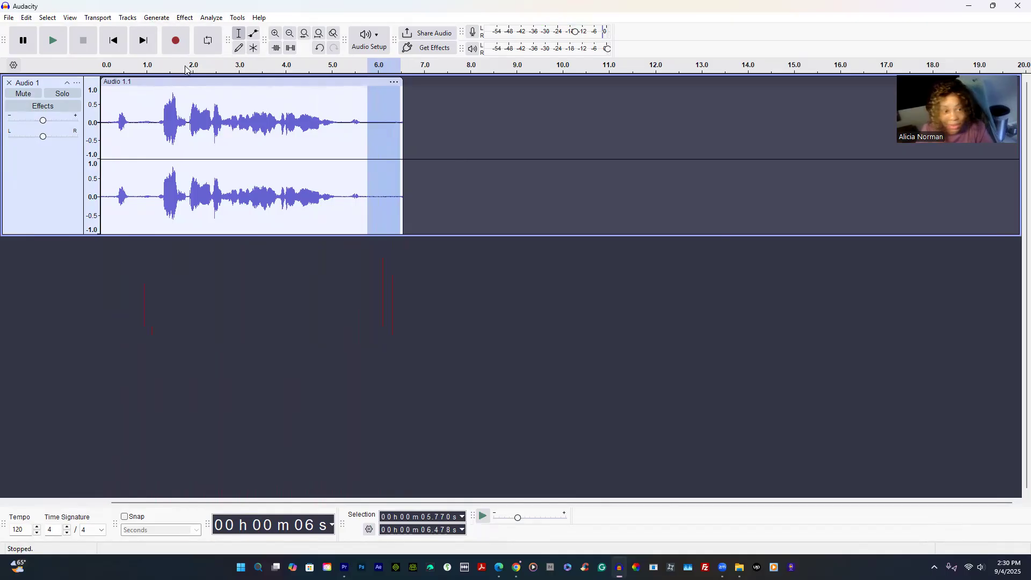
click(183, 18)
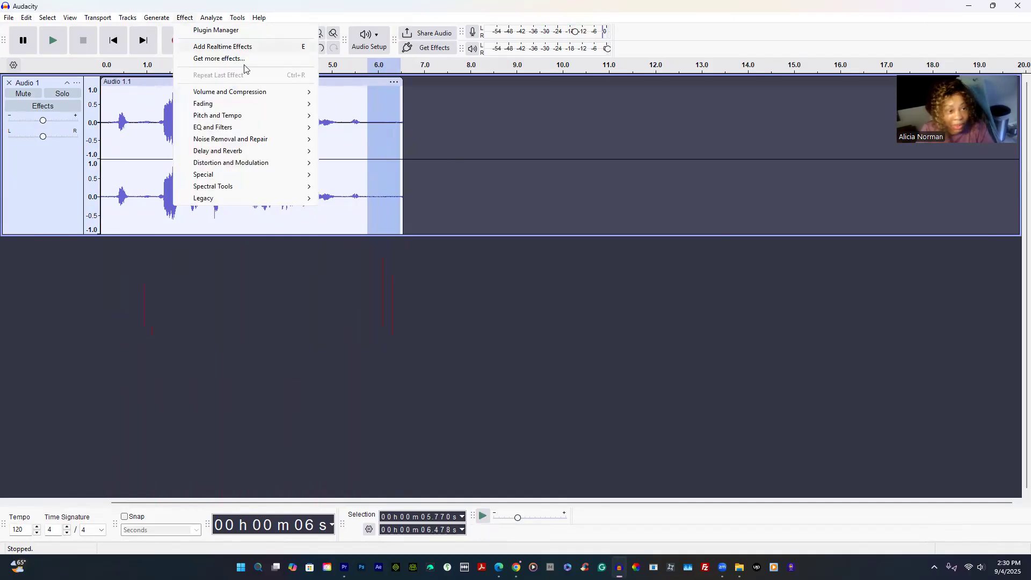
mouse_move(243, 143)
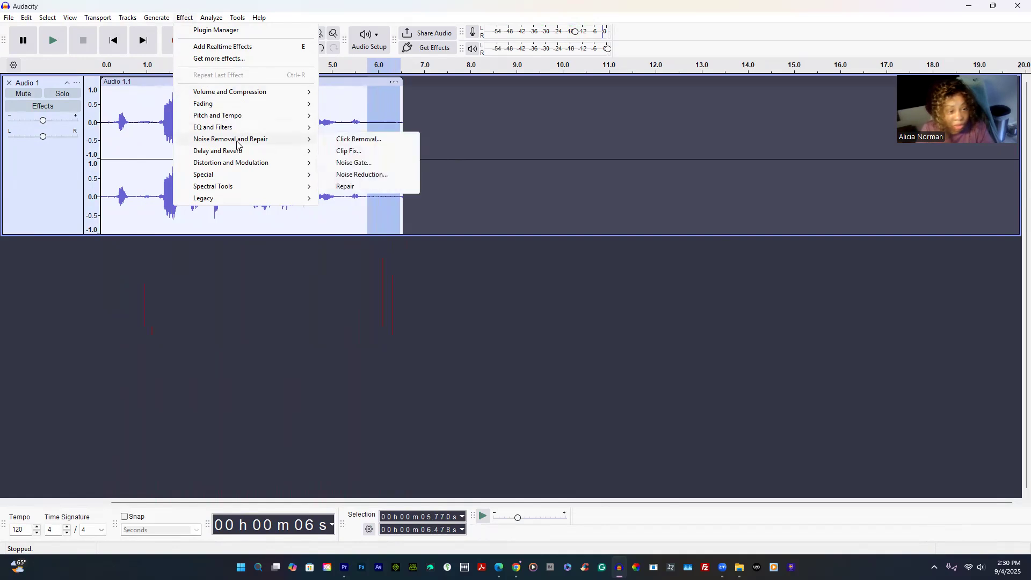
click(373, 175)
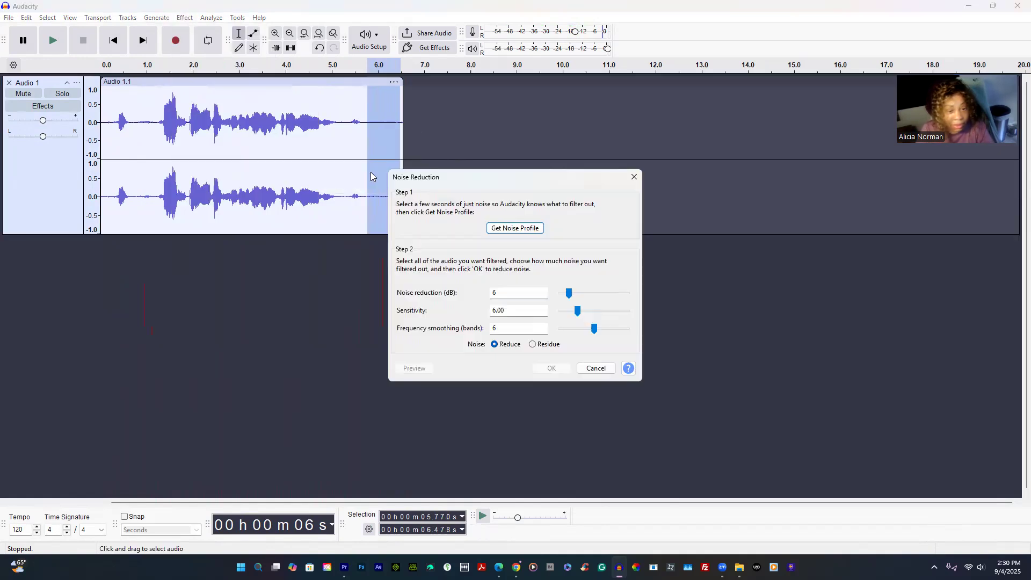
click(634, 176)
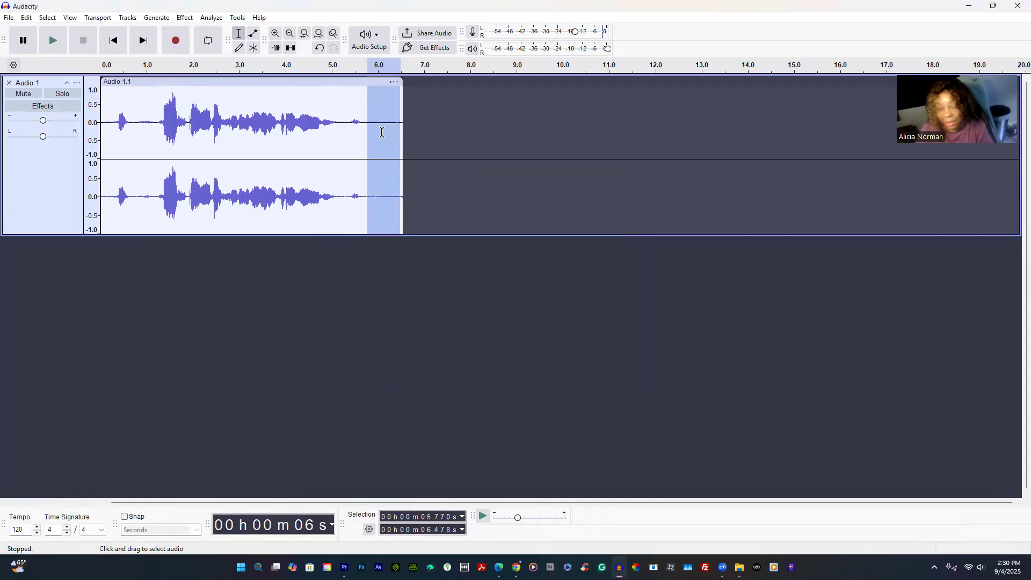
Capture a noise profile for Noise Reduction from the quiet end of the clip, about 5.84 to 6.55 s
mouse_move(391, 123)
mouse_down()
mouse_move(401, 121)
mouse_move(370, 123)
mouse_up()
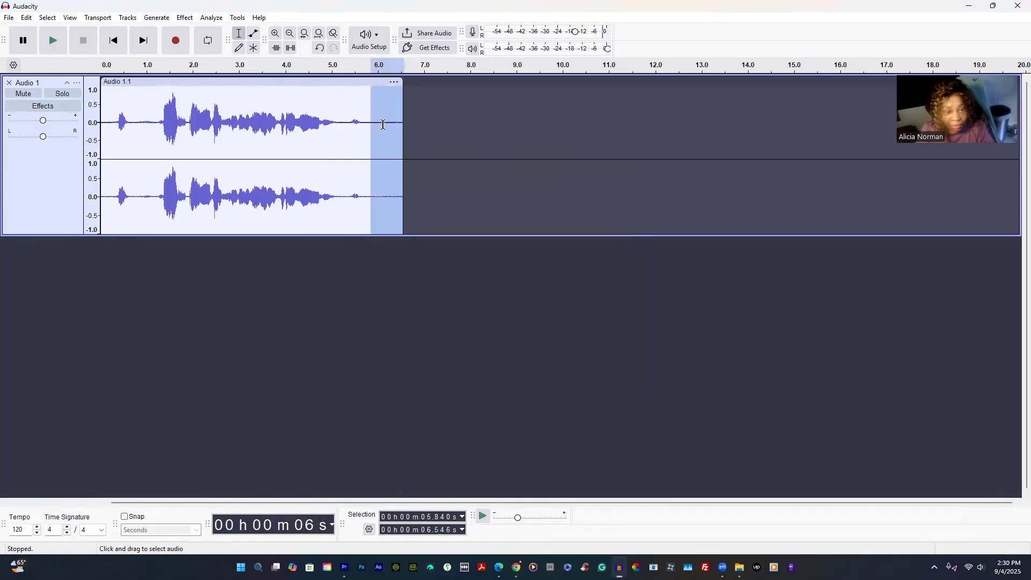
click(183, 19)
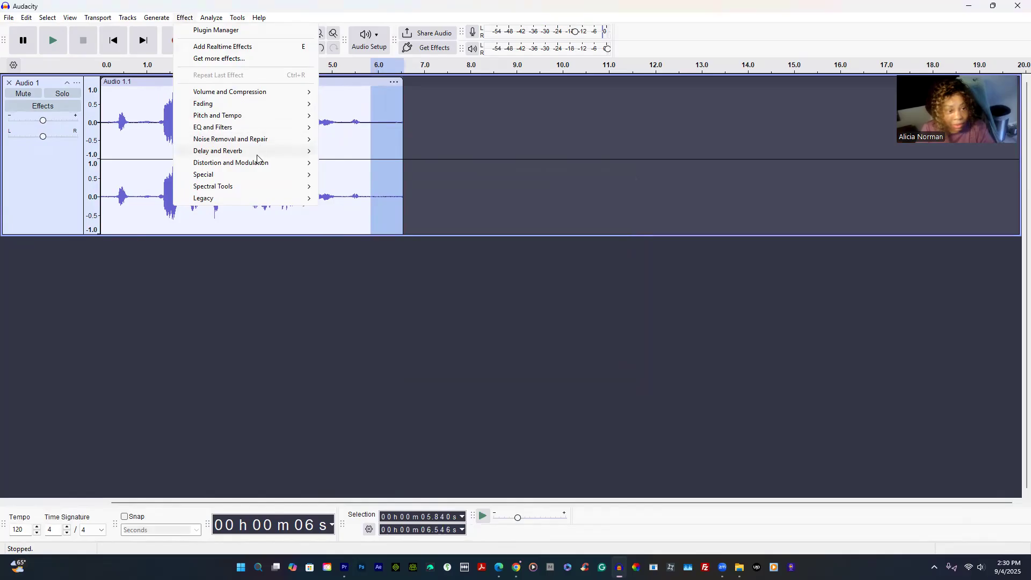
mouse_move(246, 144)
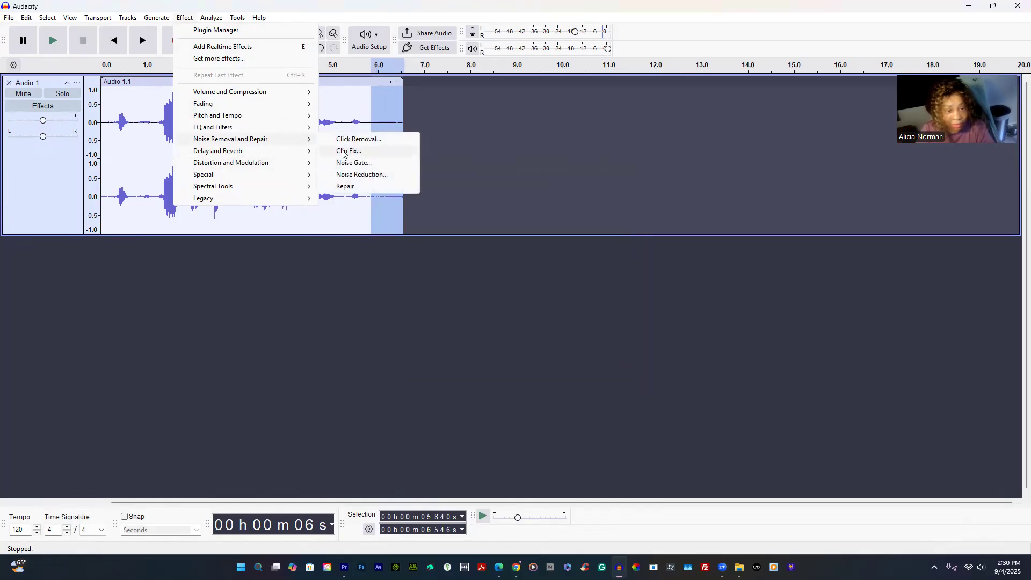
click(364, 175)
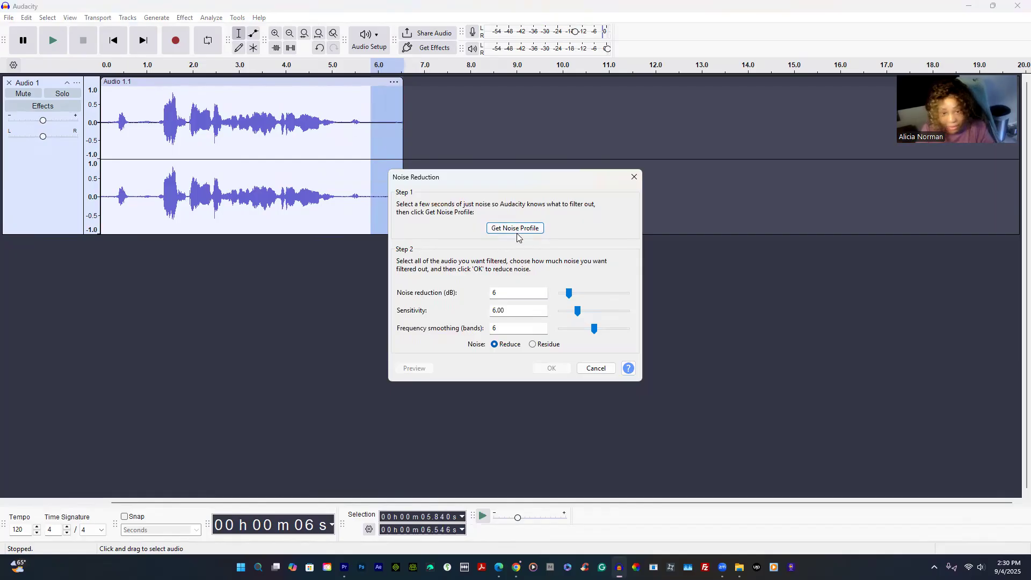
click(517, 230)
Apply Noise Reduction to the entire recording using the captured noise profile and the existing reduction settings
click(423, 130)
drag(424, 130, 101, 129)
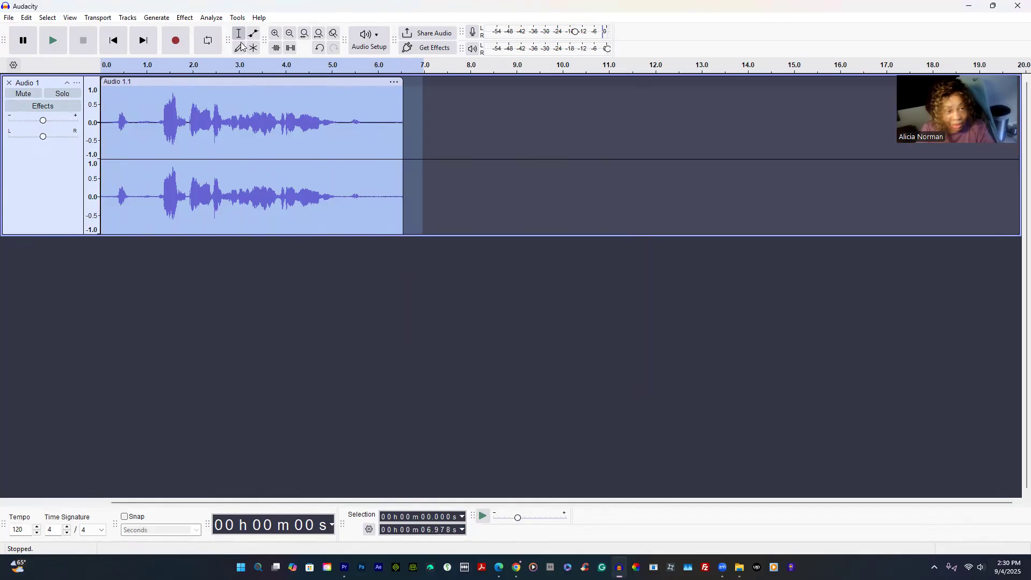
click(185, 17)
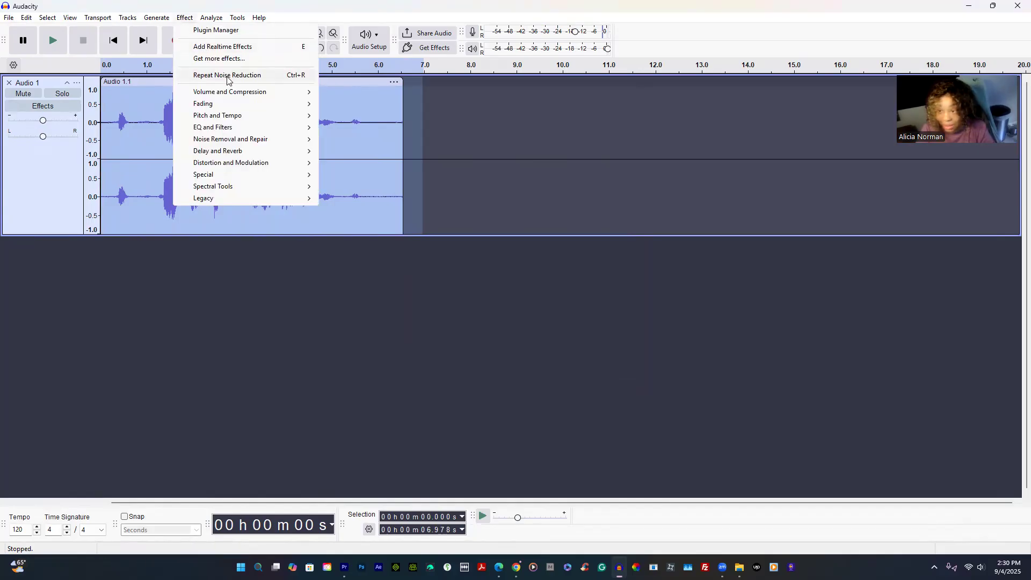
mouse_move(248, 141)
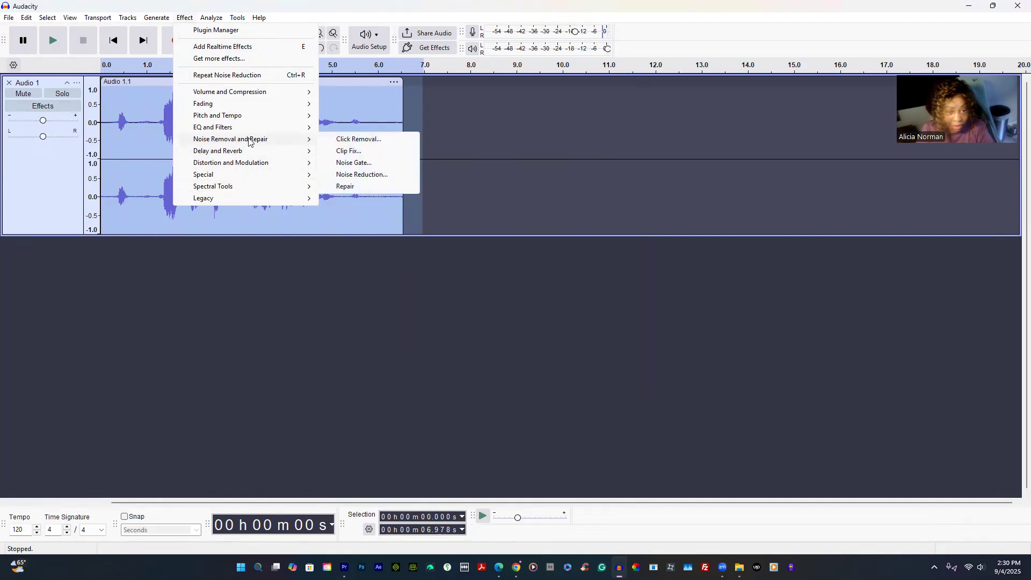
click(375, 174)
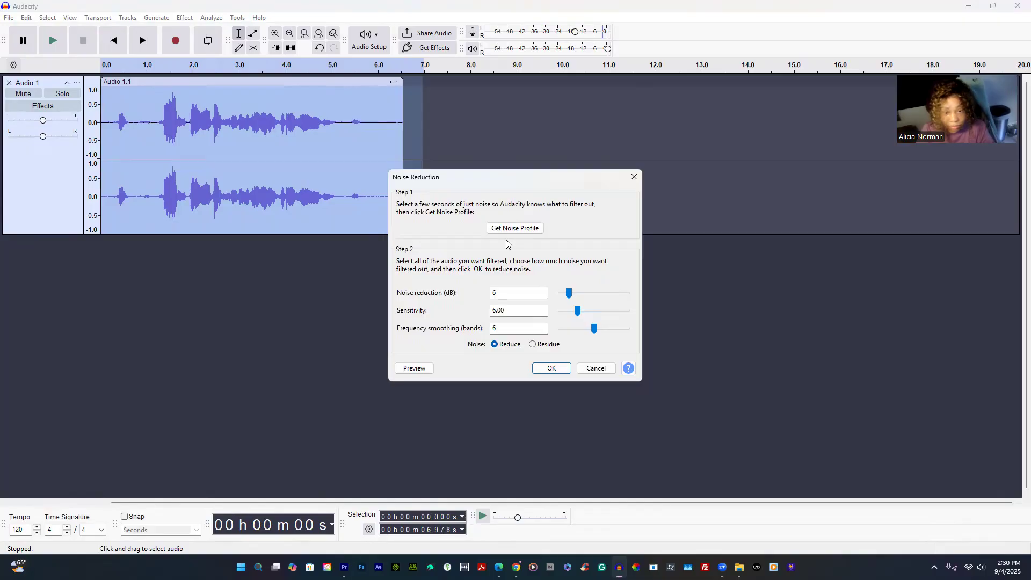
click(550, 370)
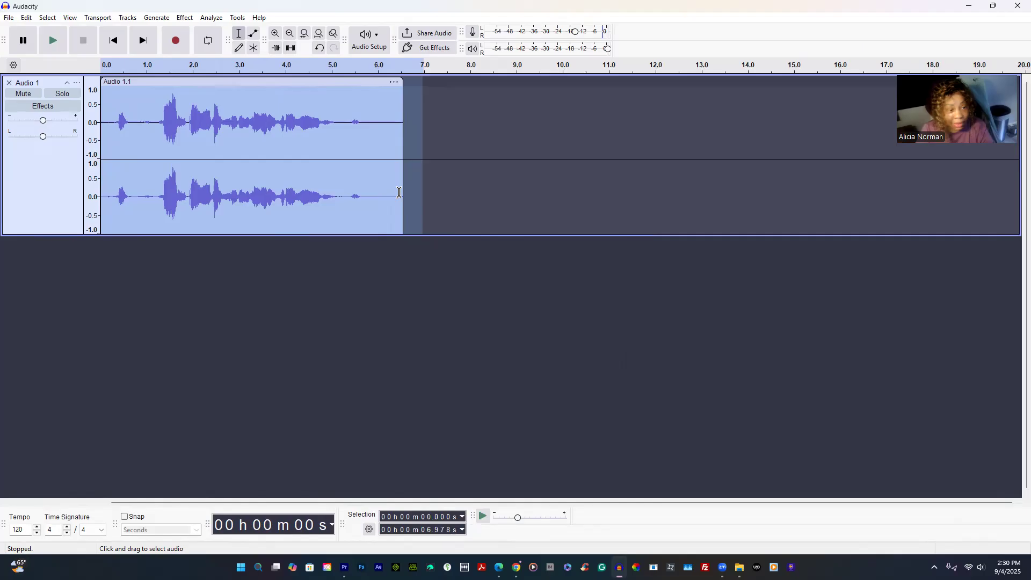
Play back the noise-reduced recording from about 0.17 s to check the sound
click(109, 204)
click(51, 42)
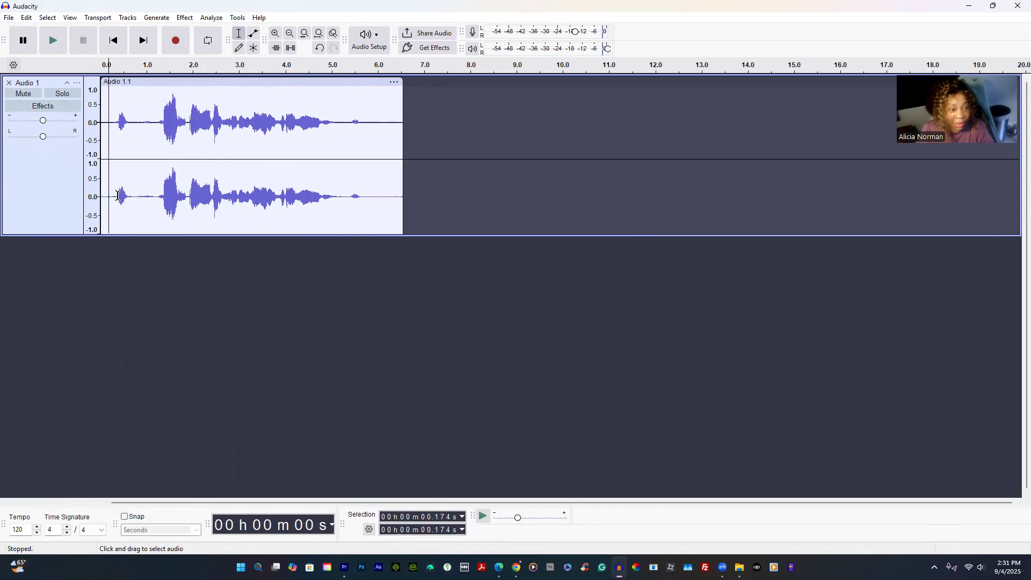
Replace the gap between the first two spoken sounds, about 0.63 to 1.20 s, with generated silence
drag(155, 200, 136, 192)
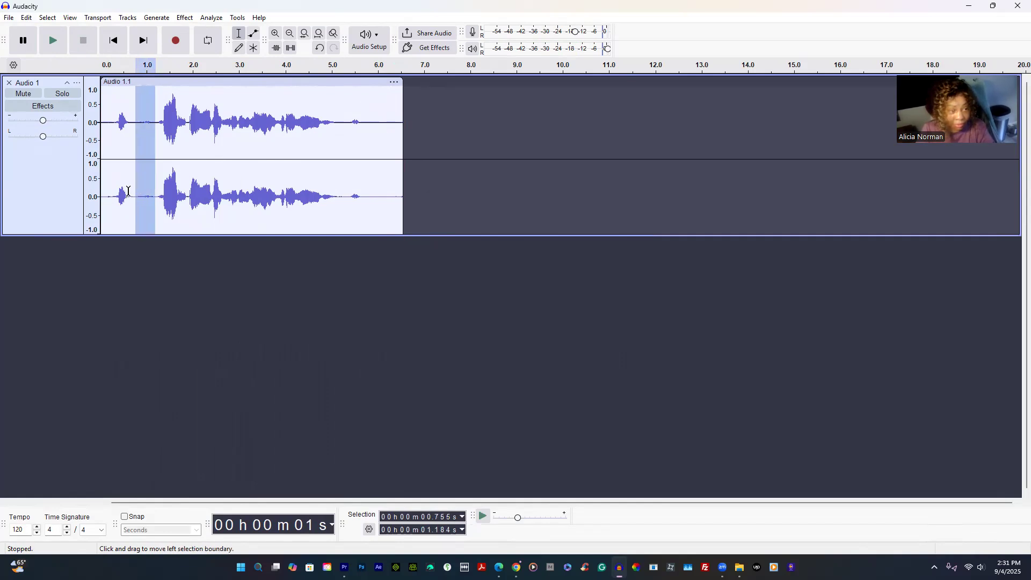
click(123, 161)
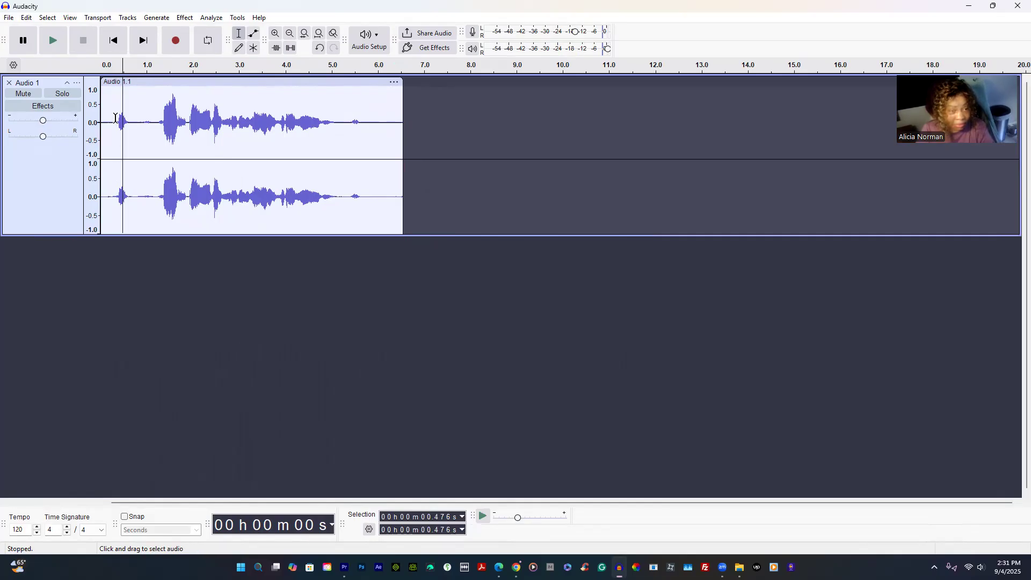
drag(156, 197, 128, 185)
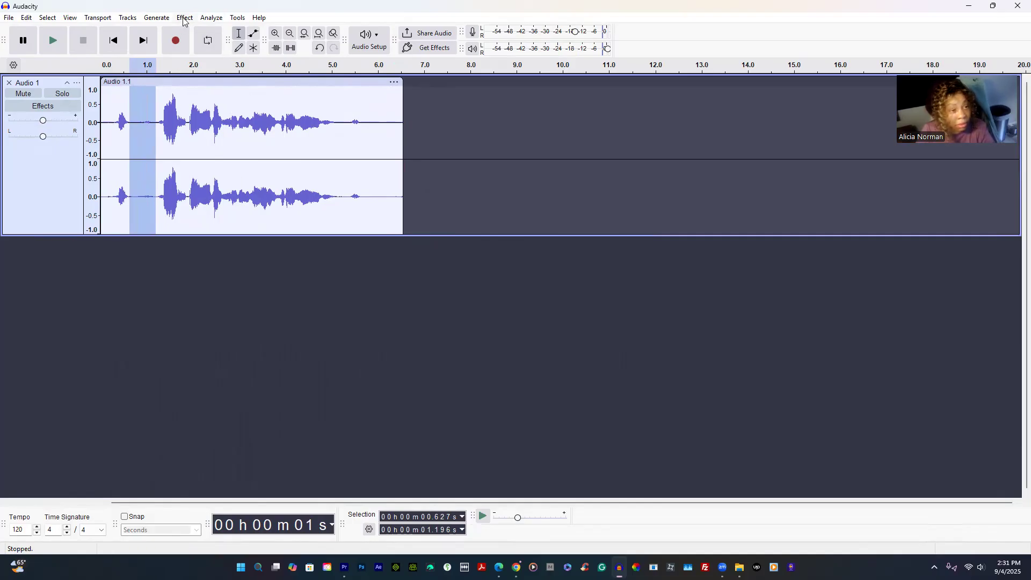
click(161, 20)
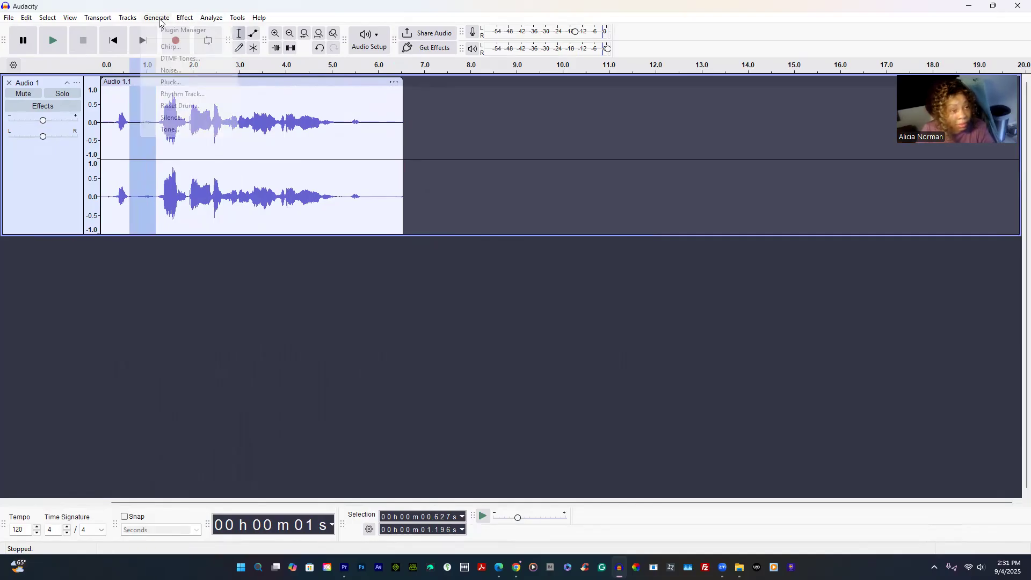
click(175, 118)
click(574, 319)
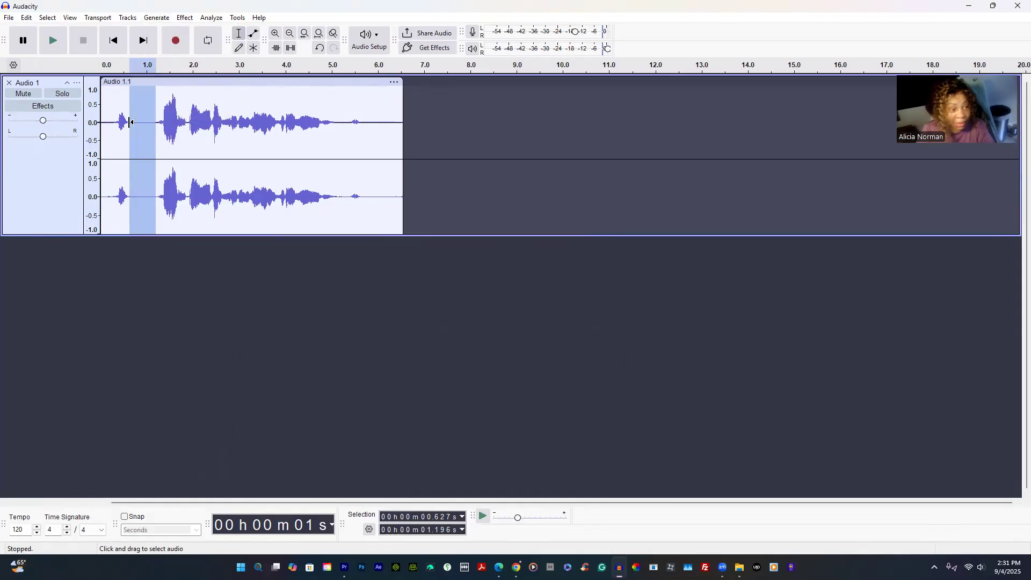
Replace the lead-in before the first sound, from 0 to about 0.35 s, with generated silence
drag(116, 125, 102, 125)
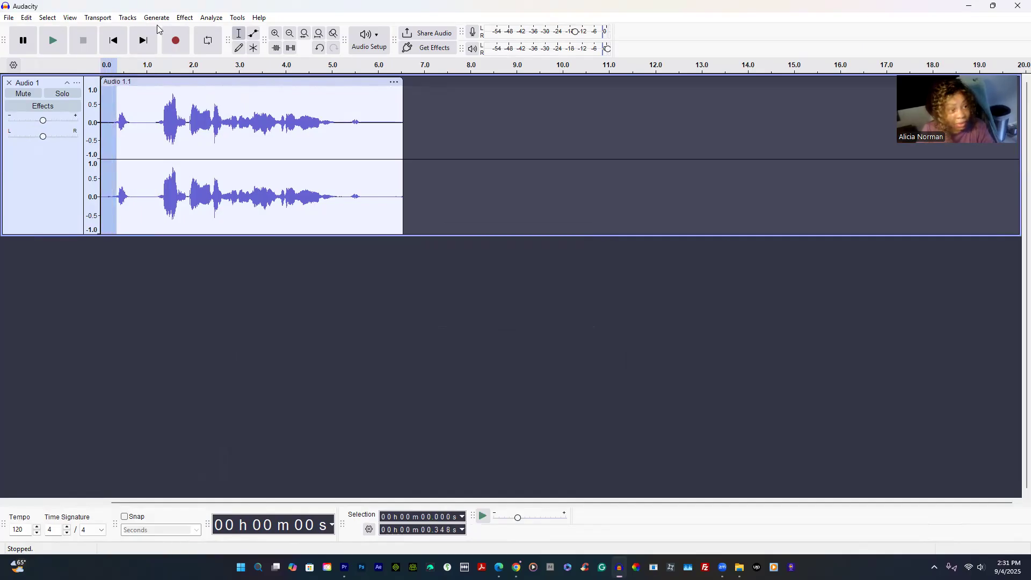
click(158, 19)
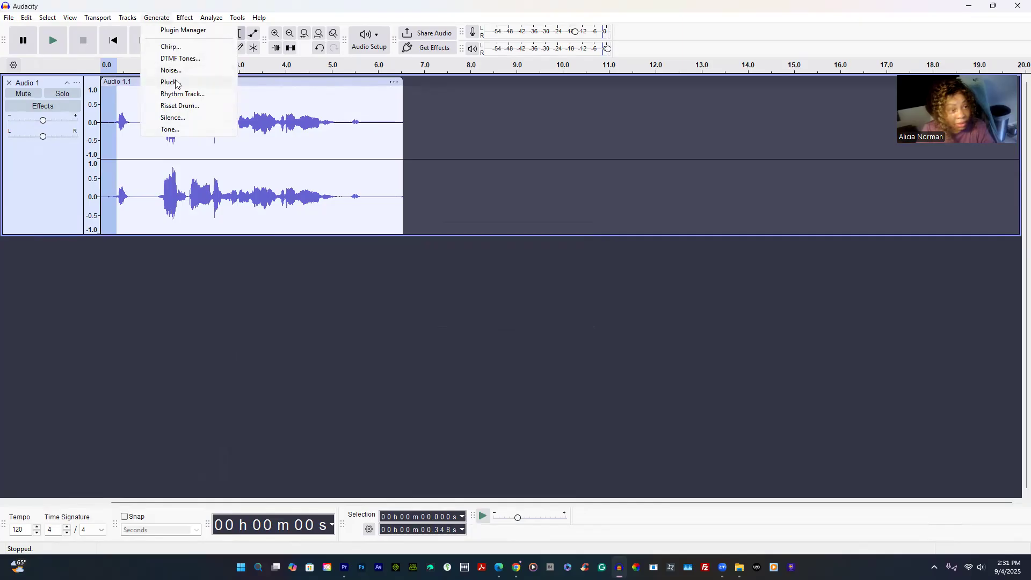
click(175, 120)
click(574, 317)
Replace the tail after the last sound, from about 5.64 to 6.78 s, with generated silence
drag(415, 136, 361, 127)
click(161, 17)
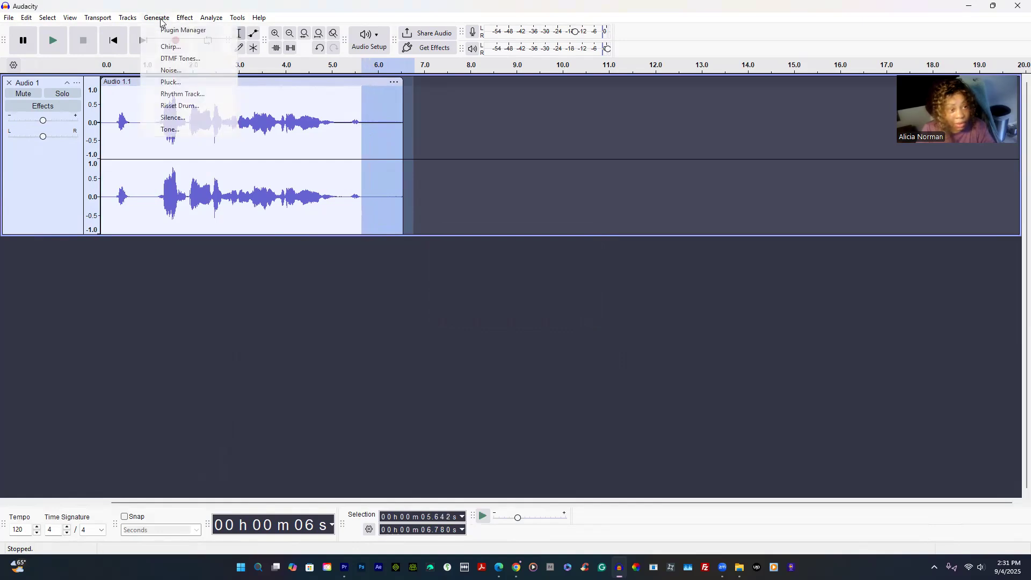
click(189, 117)
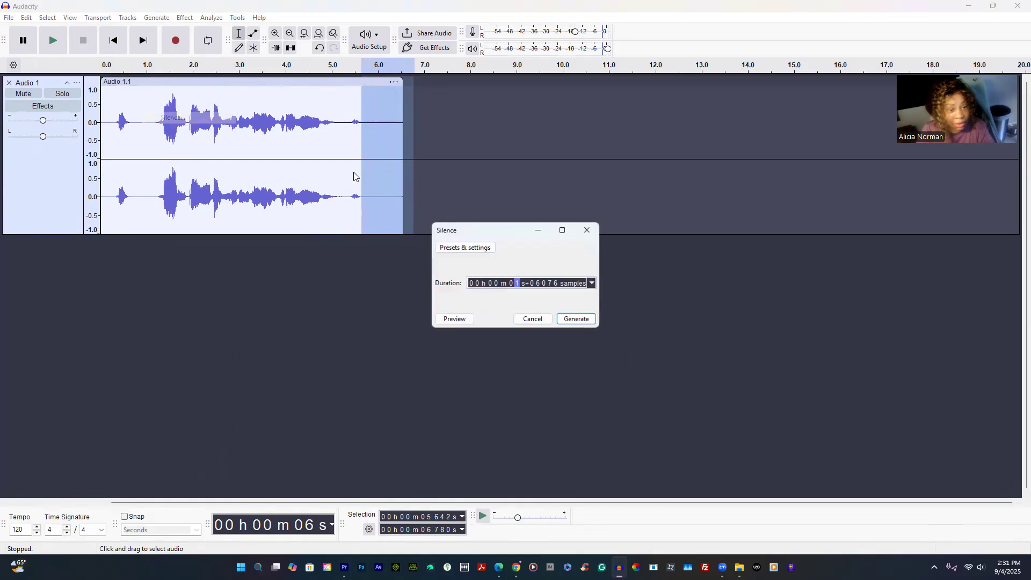
click(575, 319)
Replace the gap before the faint last sound, from about 5.04 to 5.45 s, with generated silence
drag(353, 125, 333, 129)
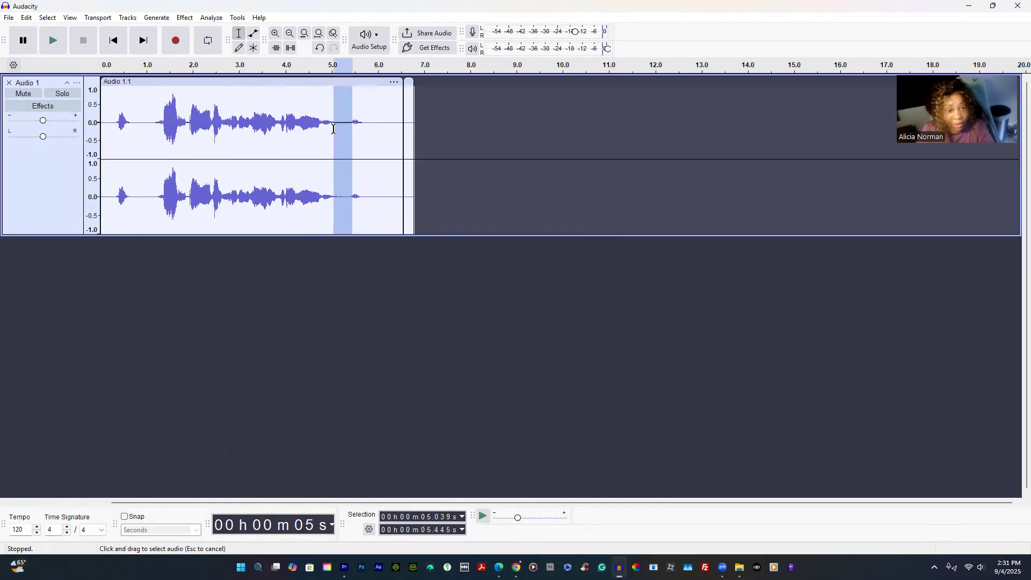
click(156, 19)
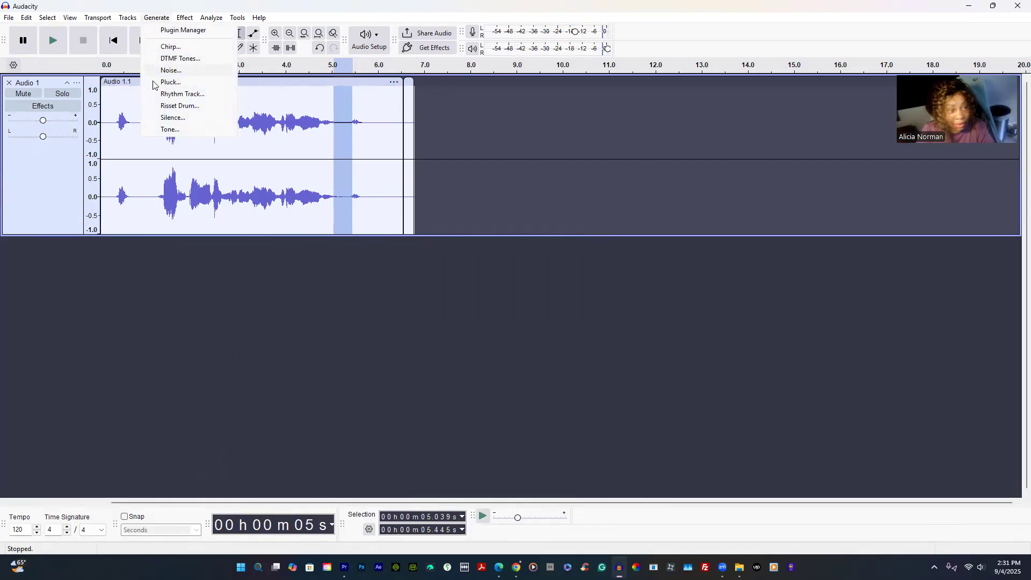
click(180, 118)
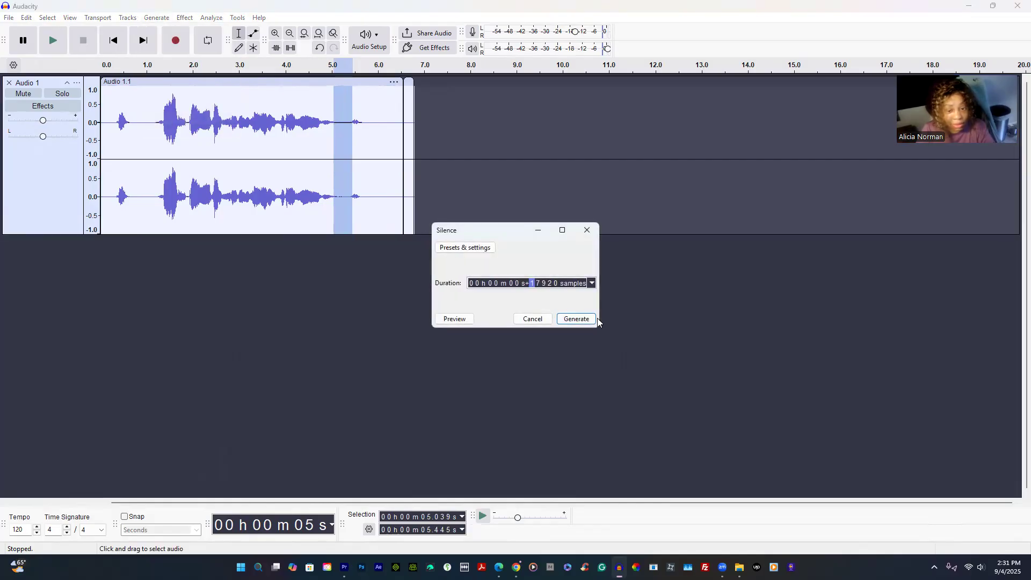
click(581, 319)
Cut the silent tail of the track from about 6.25 s to the end
drag(428, 125, 389, 126)
right_click(389, 126)
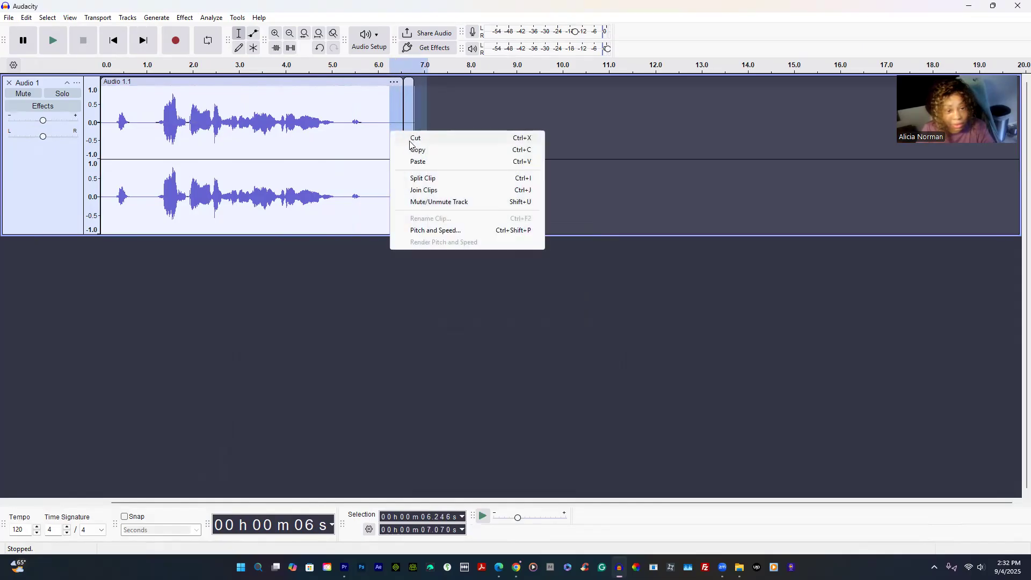
click(418, 137)
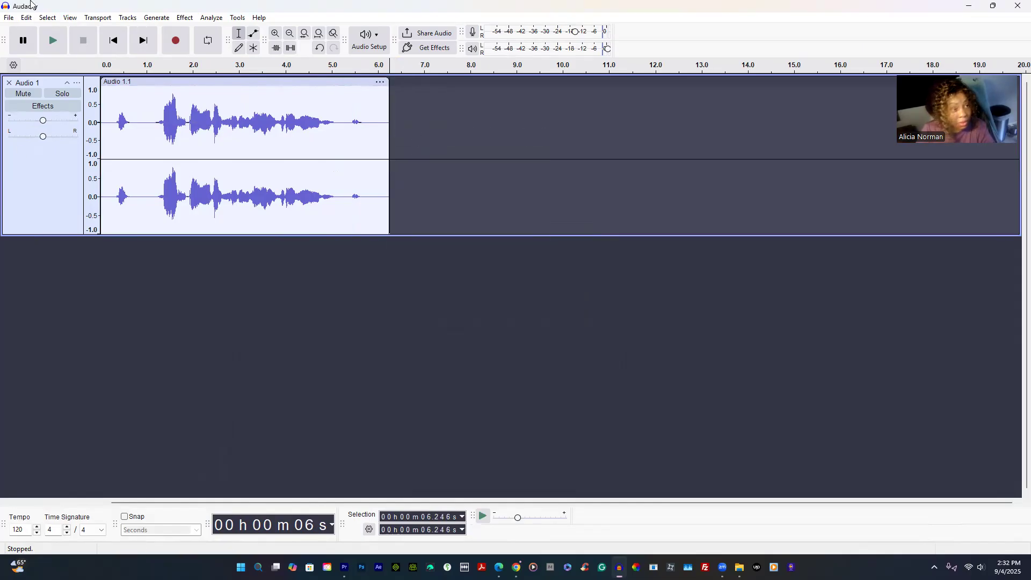
Cut the opening silence of the recording from 0 to about 0.17 s
click(25, 18)
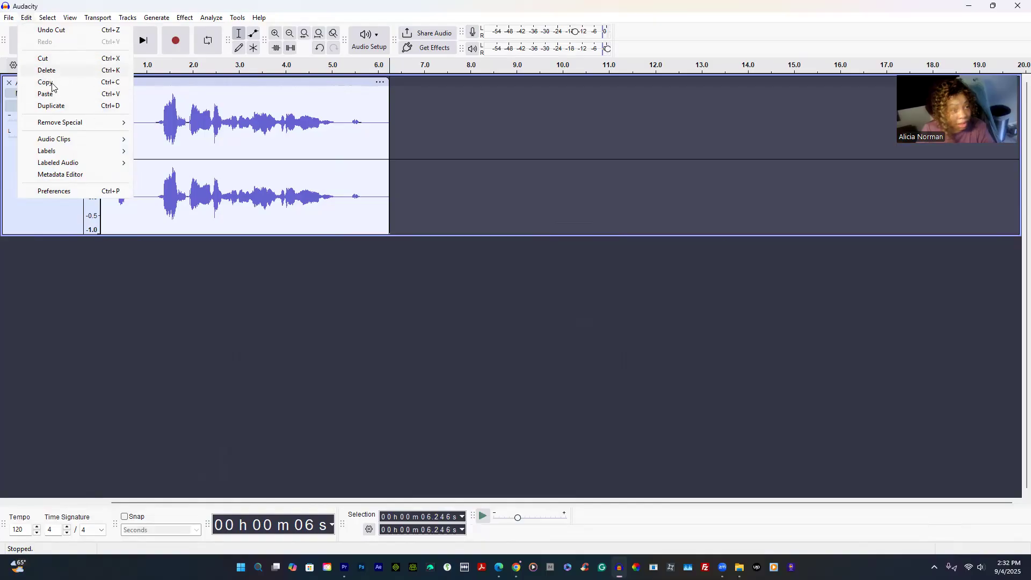
click(168, 149)
click(148, 121)
drag(110, 120, 99, 120)
click(68, 22)
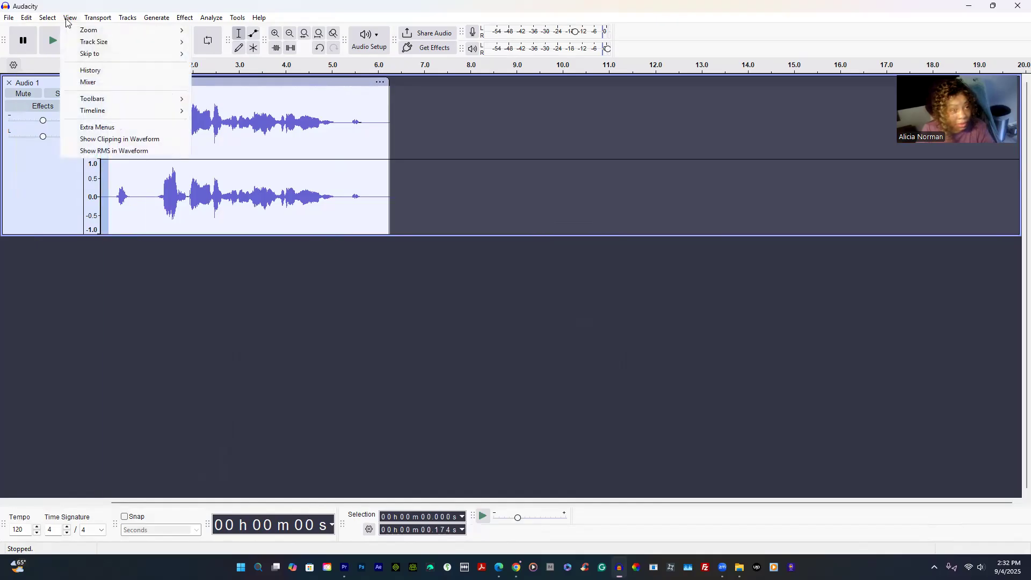
mouse_move(44, 23)
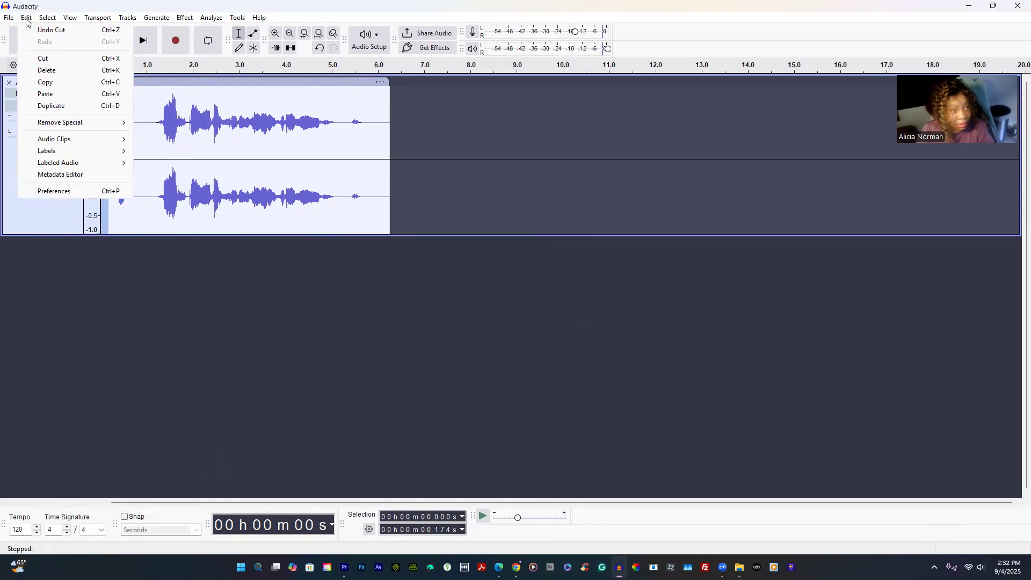
click(42, 59)
Play back the trimmed recording from about 0.14 s to check it
click(287, 170)
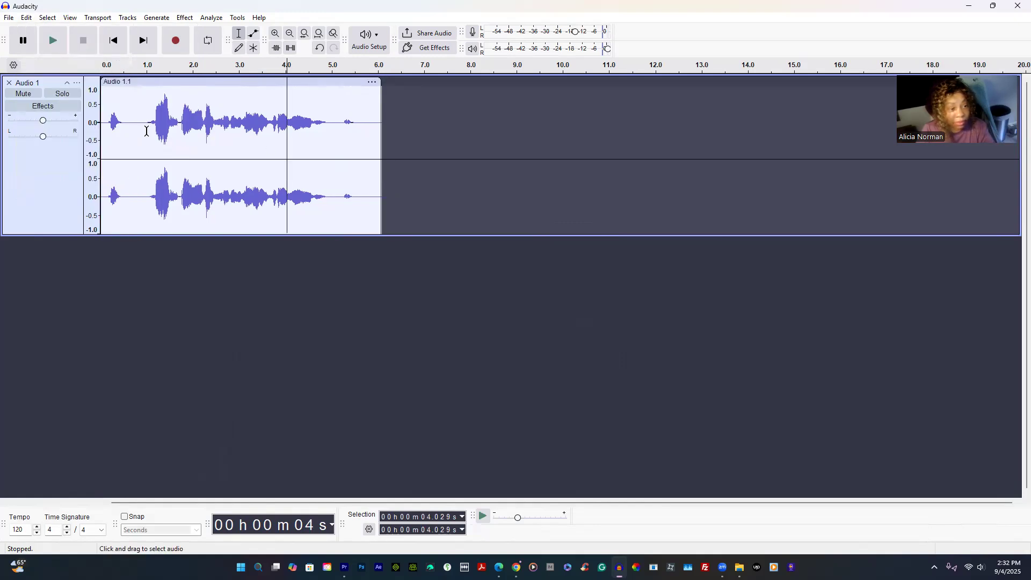
click(107, 124)
click(52, 40)
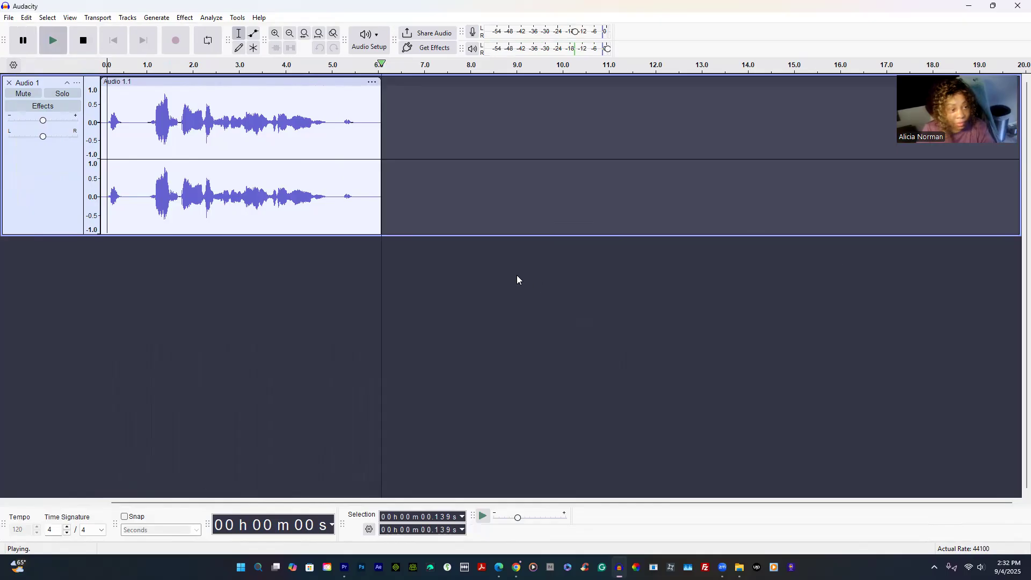
Cut the short first sound from the recording, about 0.09 to 0.52 s
click(124, 121)
drag(124, 120, 107, 120)
right_click(119, 119)
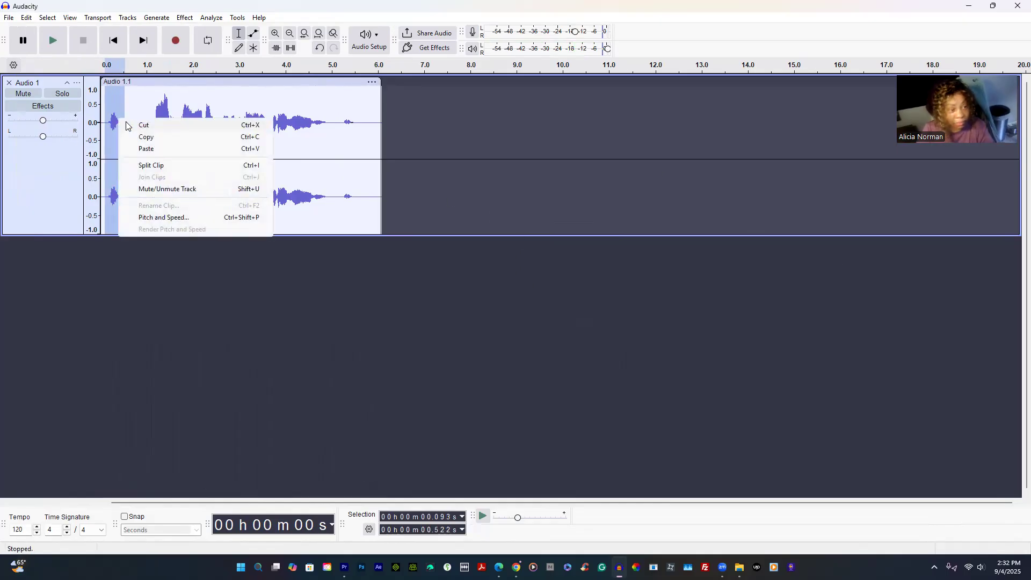
click(137, 125)
Cut the faint last sound and the silence after it, from about 4.71 s to the end
drag(368, 131, 319, 132)
right_click(336, 133)
click(357, 139)
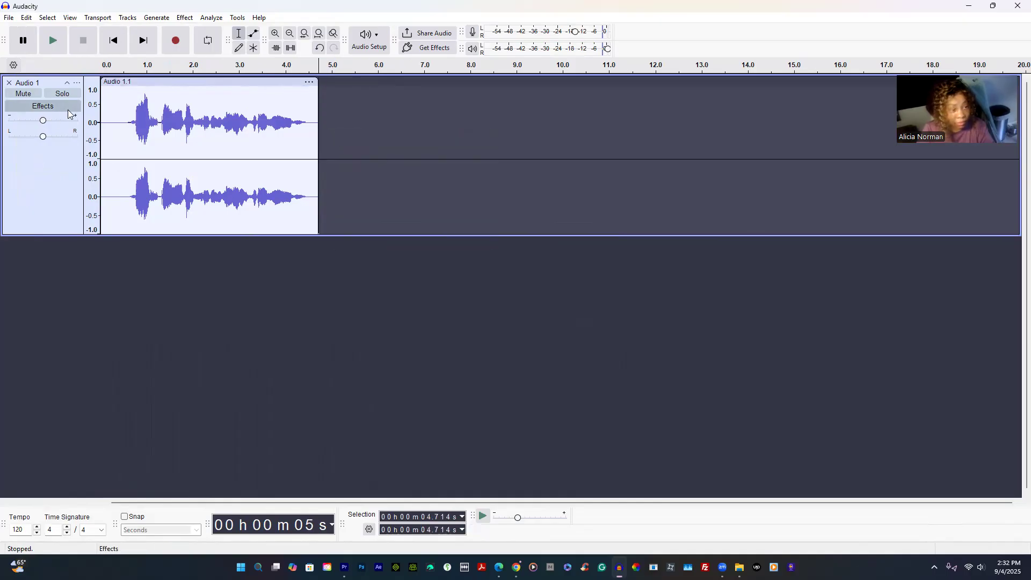
Cut about 0.3 s of the remaining silence before the first word
drag(121, 118, 107, 117)
right_click(111, 121)
click(144, 128)
Play back the shortened recording from about 0.17 s and stop it after listening
click(109, 120)
click(52, 41)
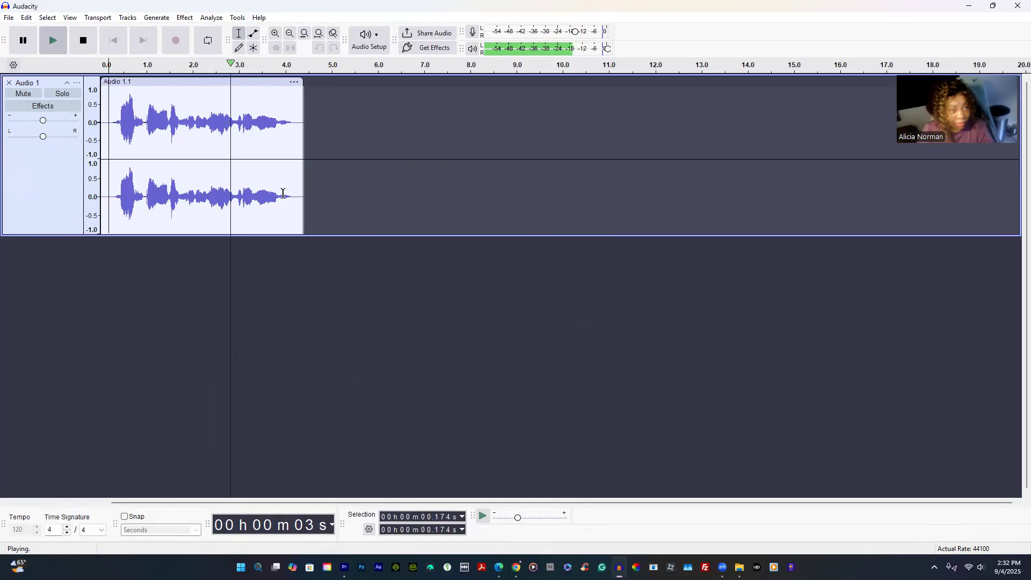
click(89, 50)
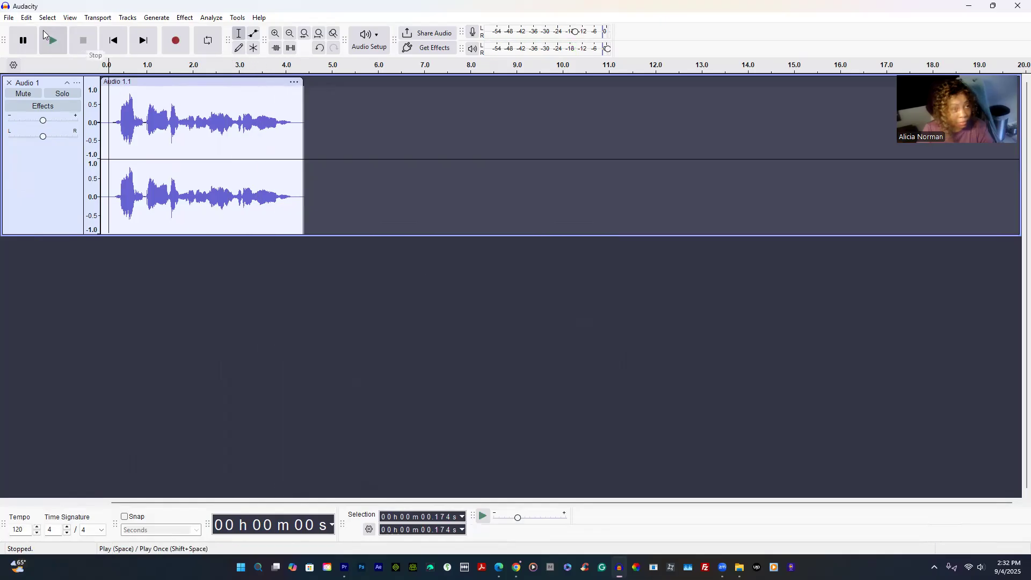
Export the entire recording to the computer as an MP3 file named u4SCORE
click(27, 18)
click(9, 18)
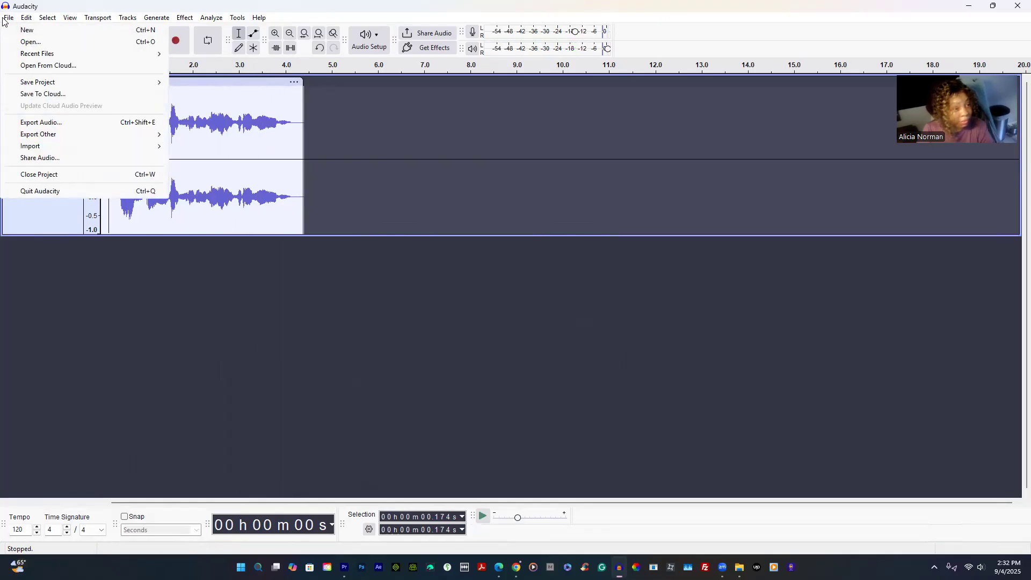
mouse_move(30, 81)
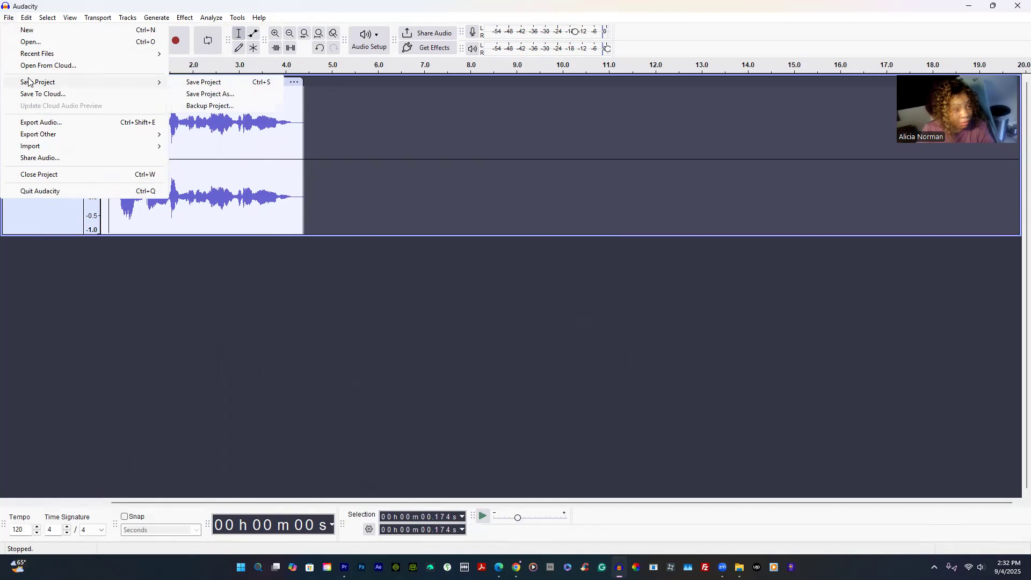
click(29, 124)
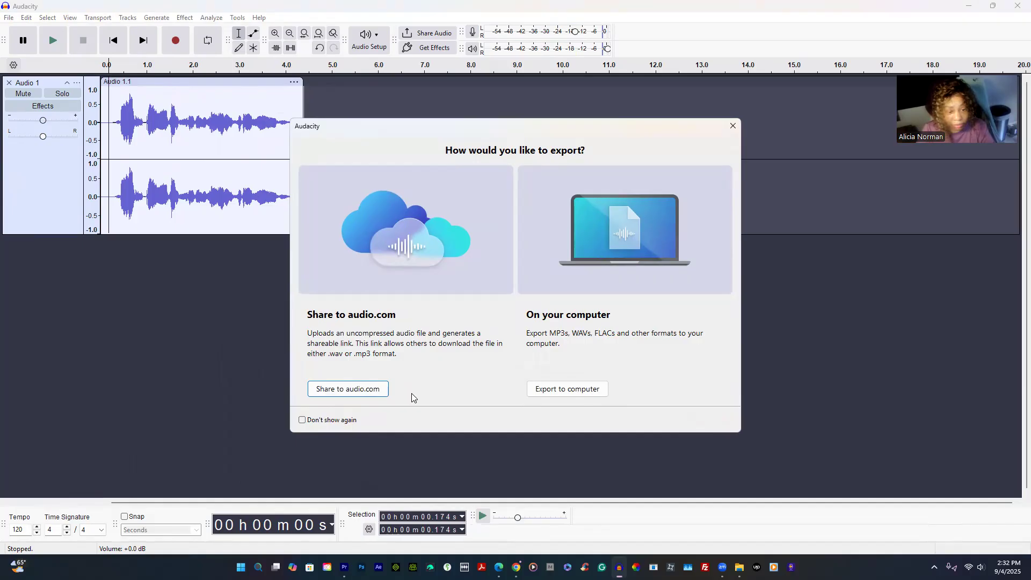
click(586, 395)
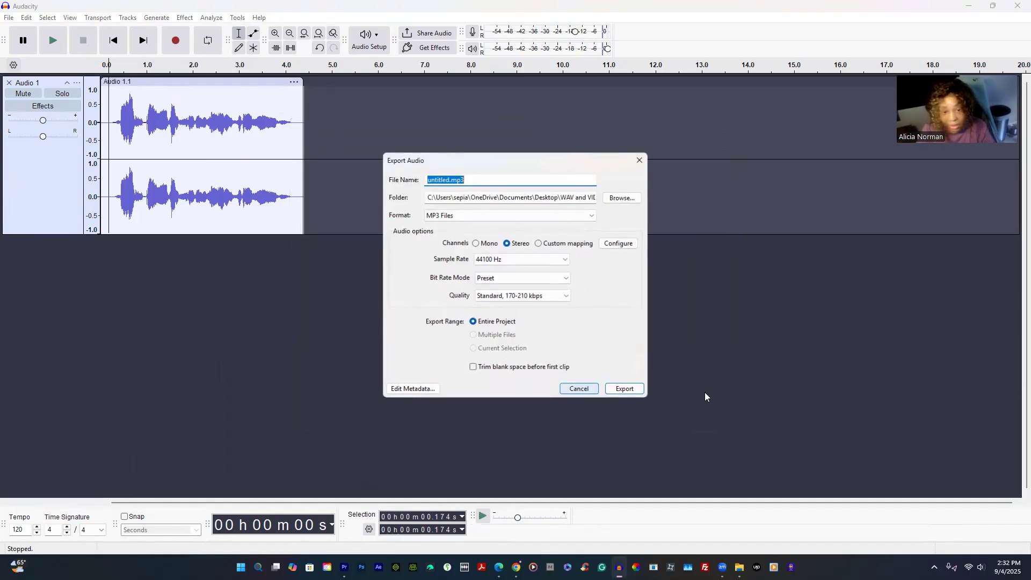
text(unt)
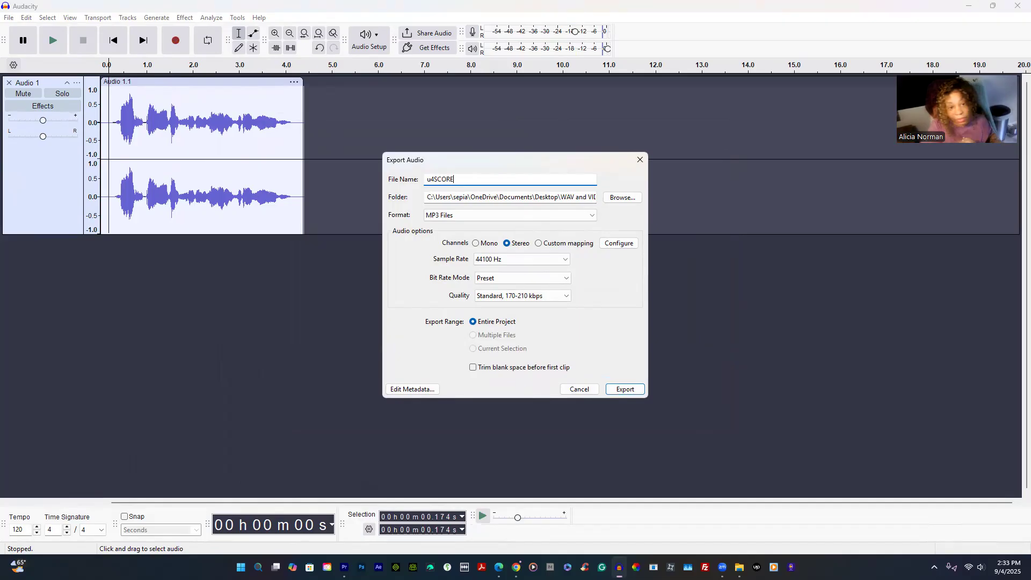
text(CORE)
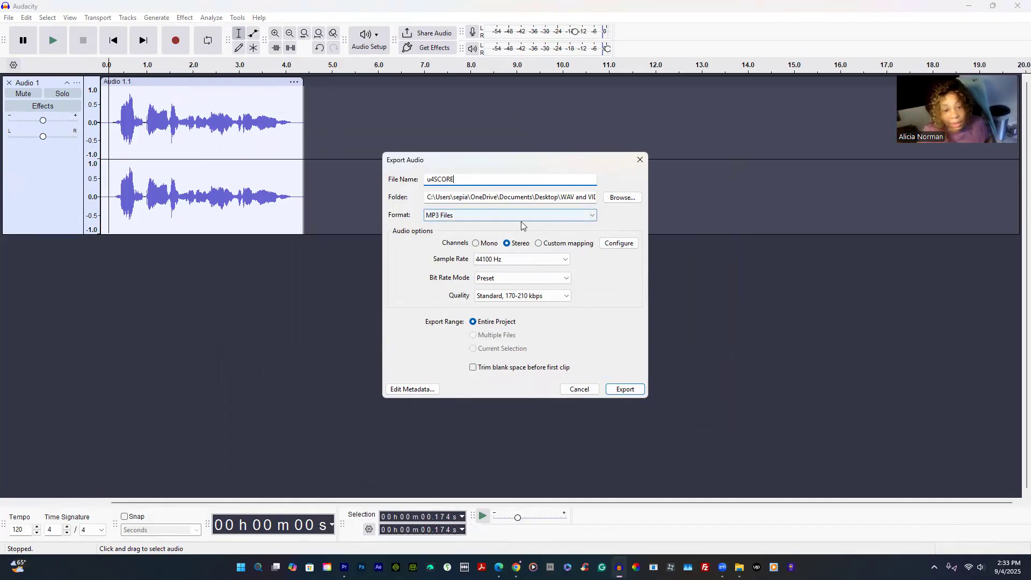
click(561, 215)
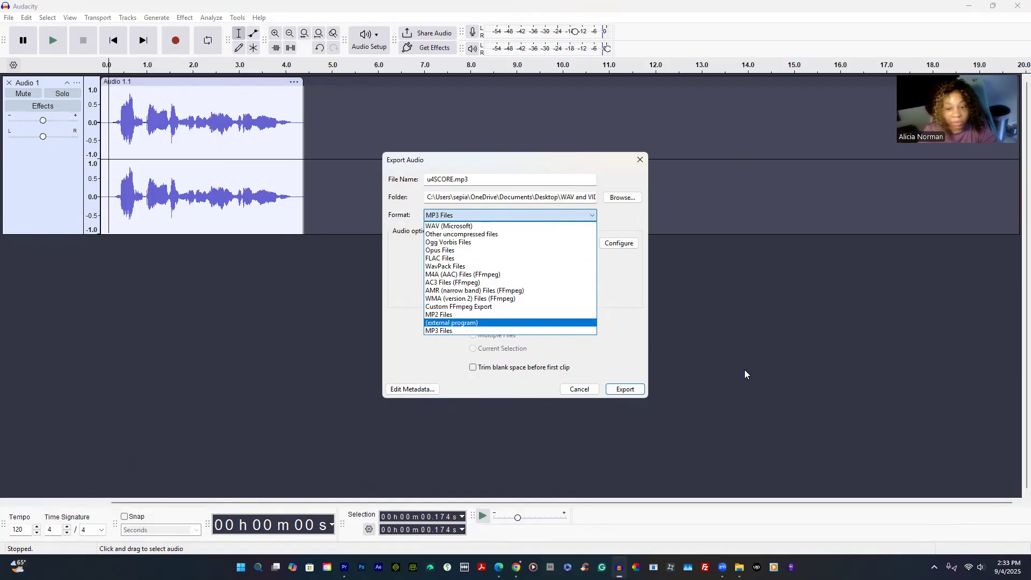
click(448, 331)
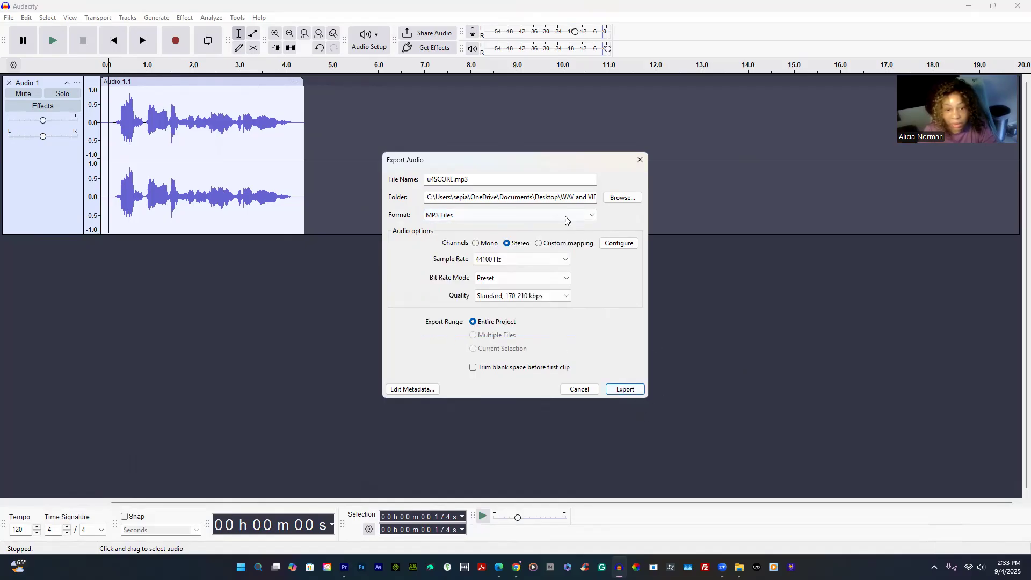
click(625, 390)
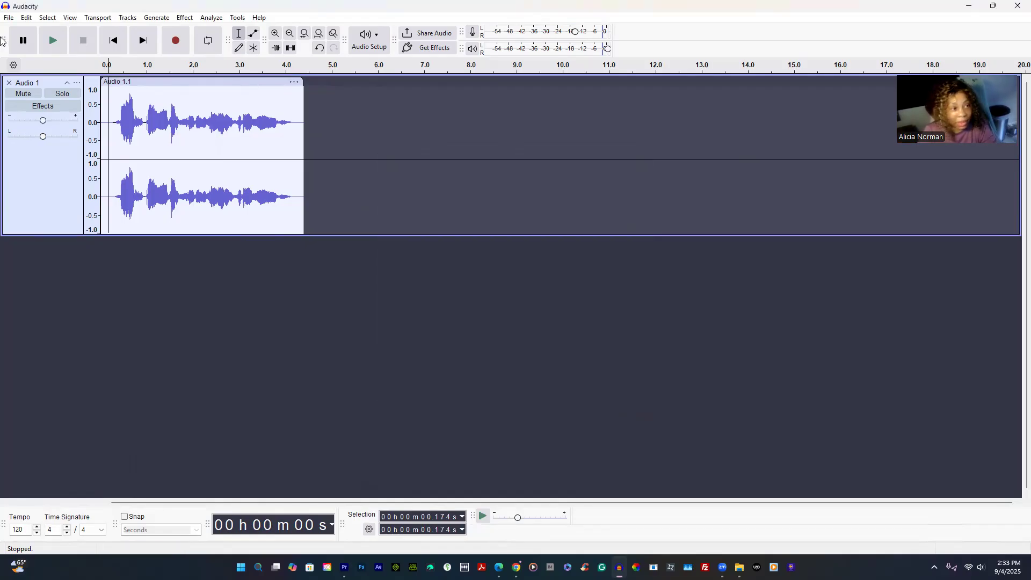
Save the project on the Desktop under the name TEST FILE2
click(9, 19)
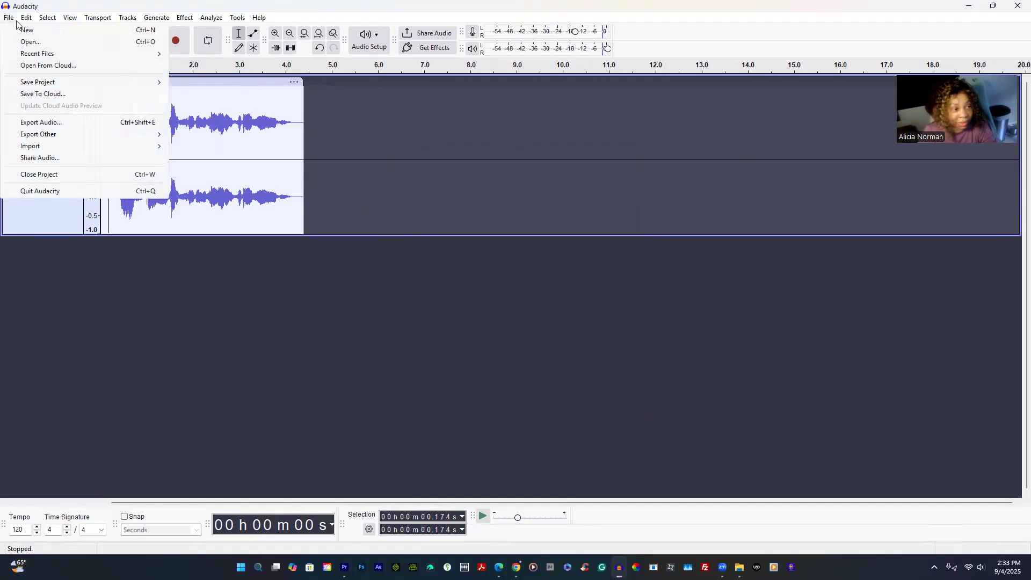
mouse_move(70, 82)
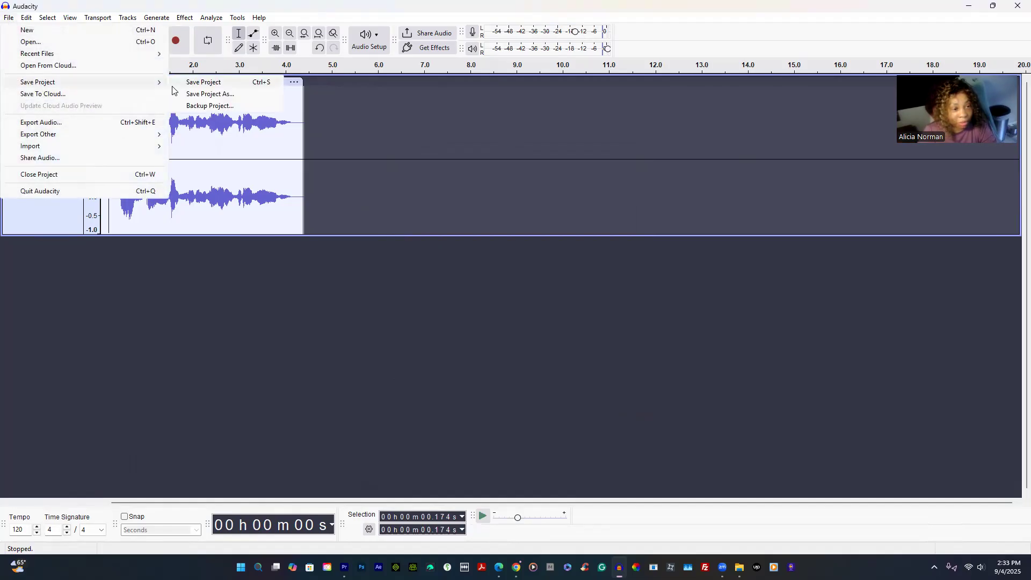
click(215, 81)
click(563, 391)
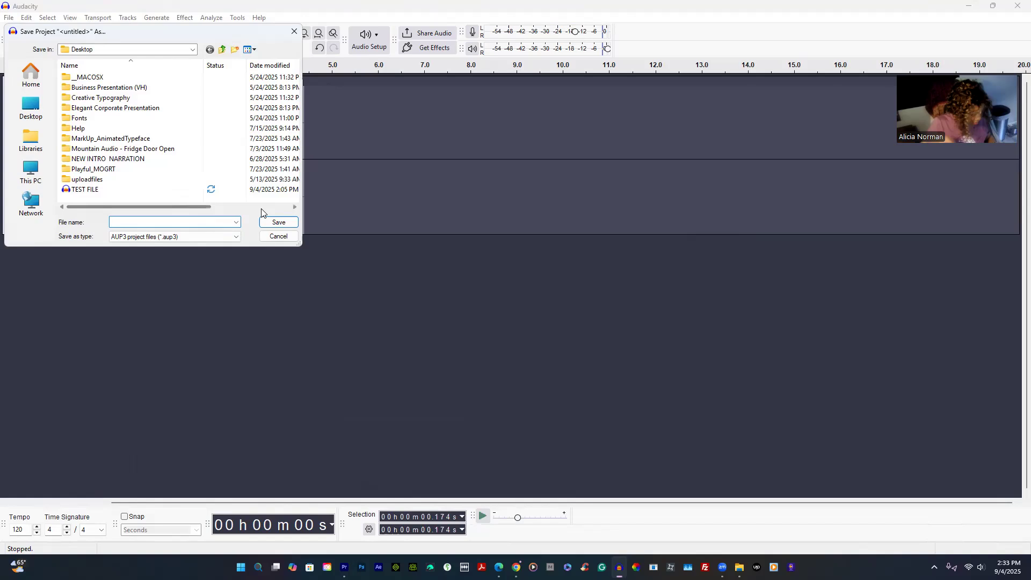
click(94, 189)
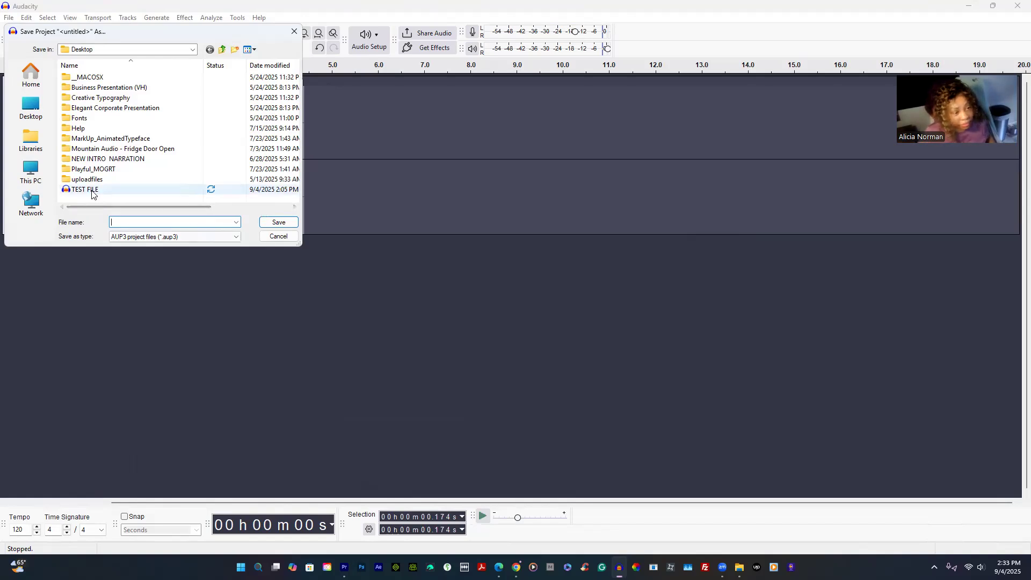
click(148, 220)
click(148, 220)
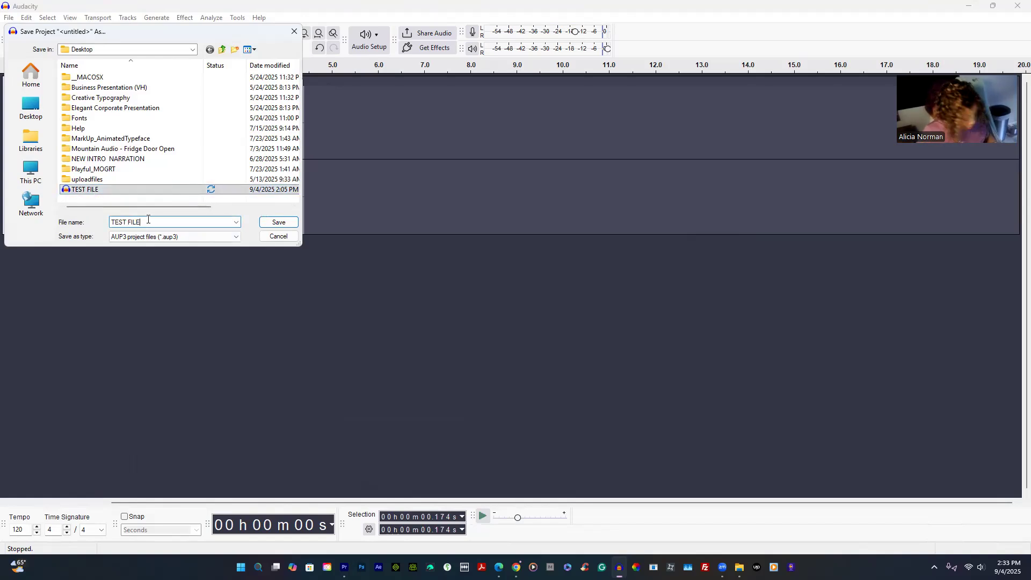
text(2)
click(279, 222)
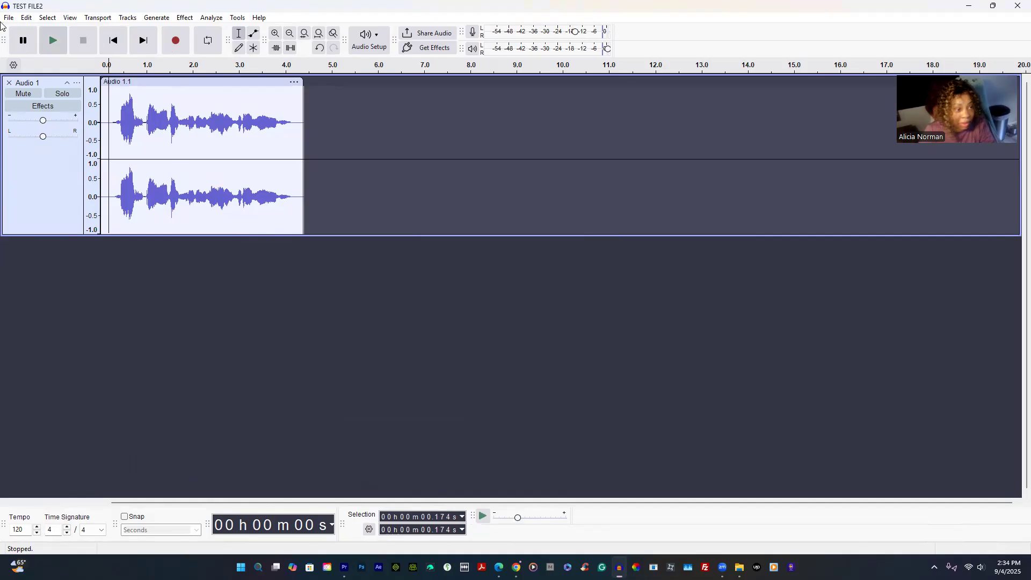
Try to open the OUTRO 1 audio file from the Desktop and dismiss the resulting dialogs
click(6, 18)
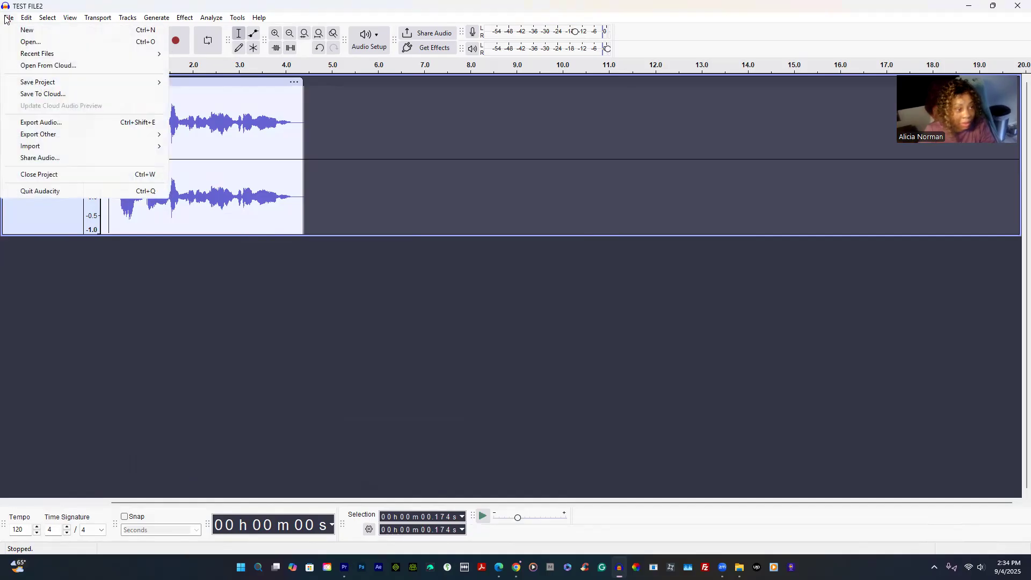
click(34, 42)
scroll(139, 123, down, 4)
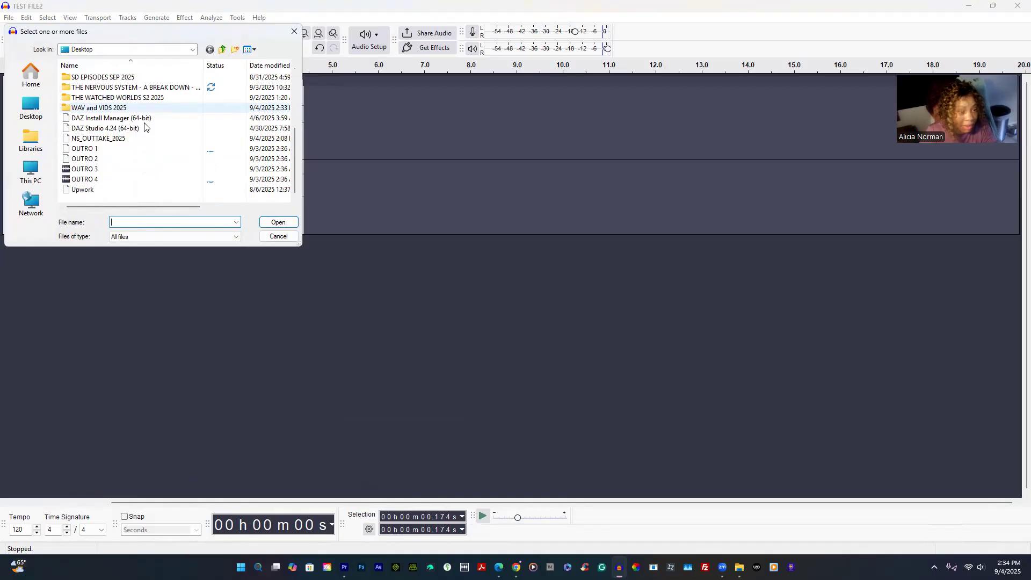
double_click(93, 151)
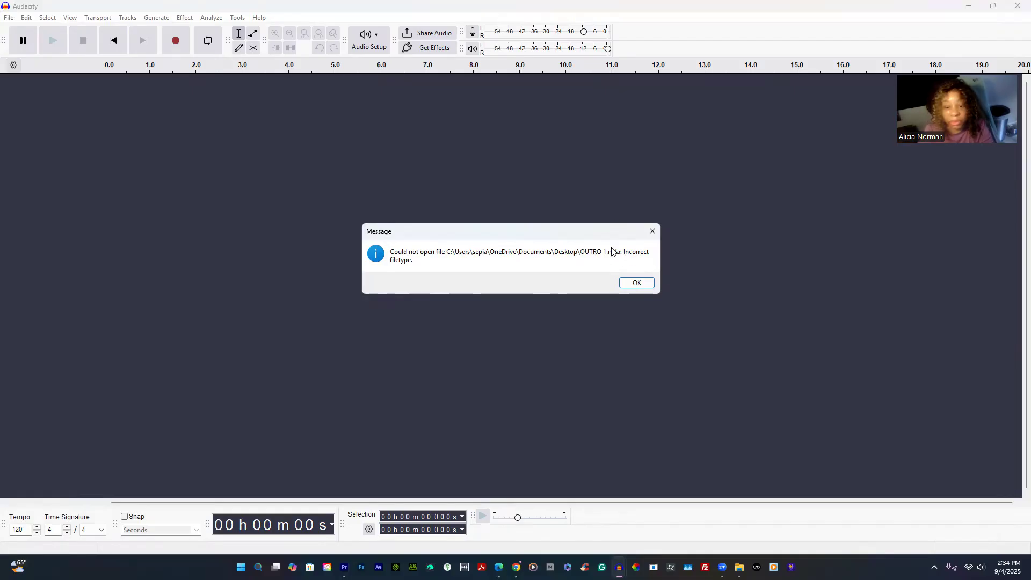
click(632, 285)
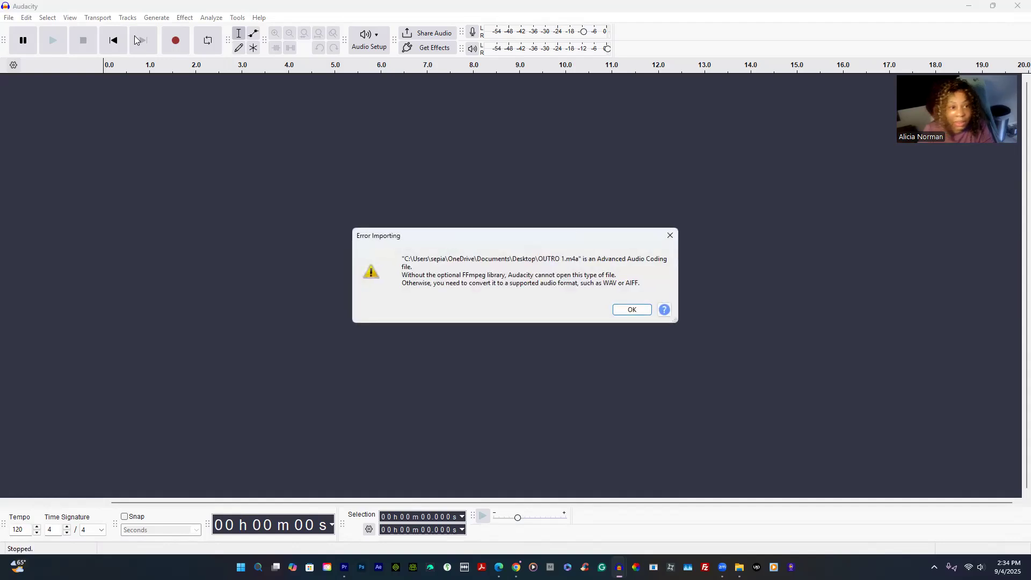
click(670, 235)
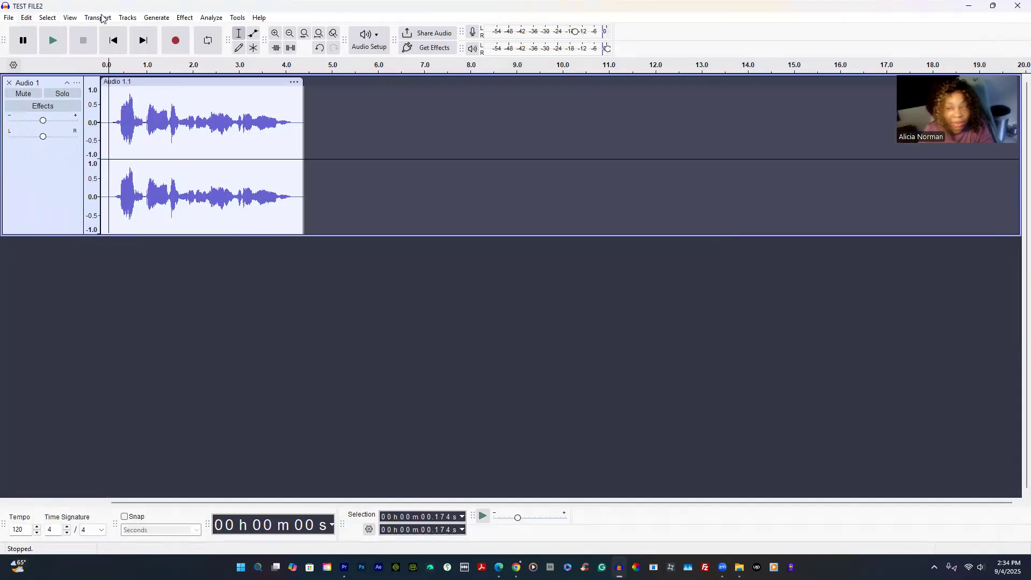
Close the TEST FILE2 project window
click(1016, 7)
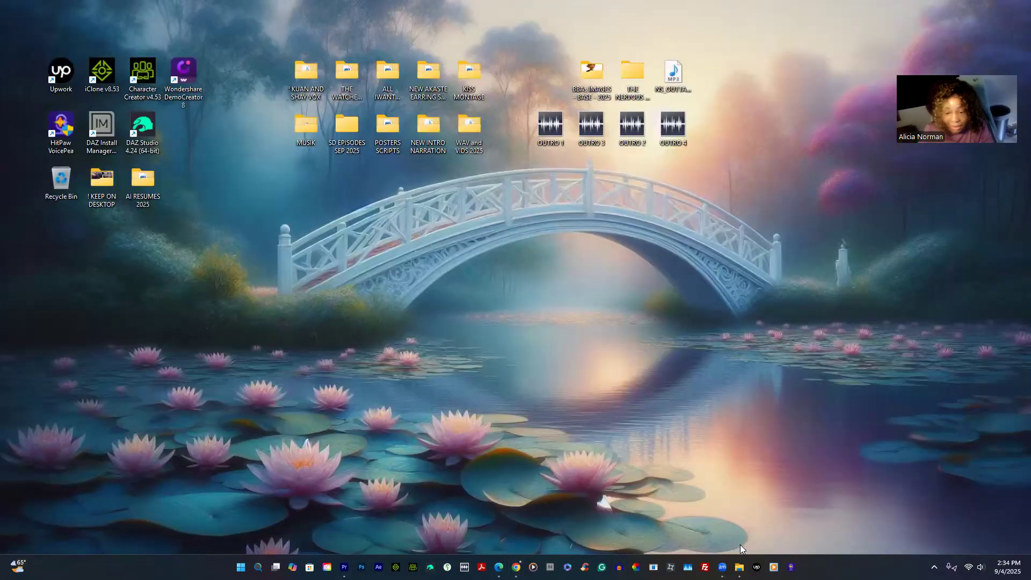
Switch to WavePad and open the OUTRO 2 audio file from the Desktop
click(516, 567)
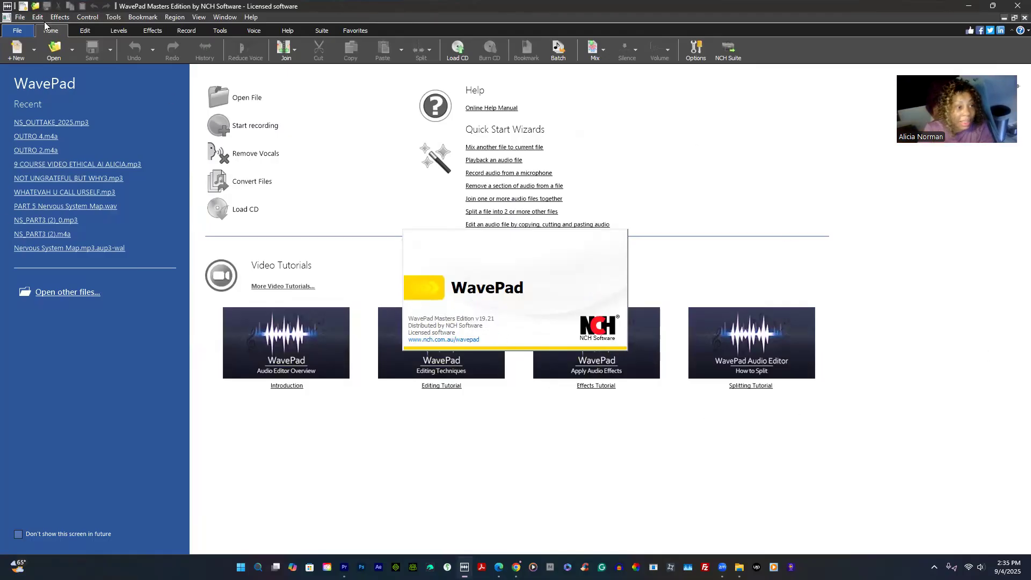
click(19, 18)
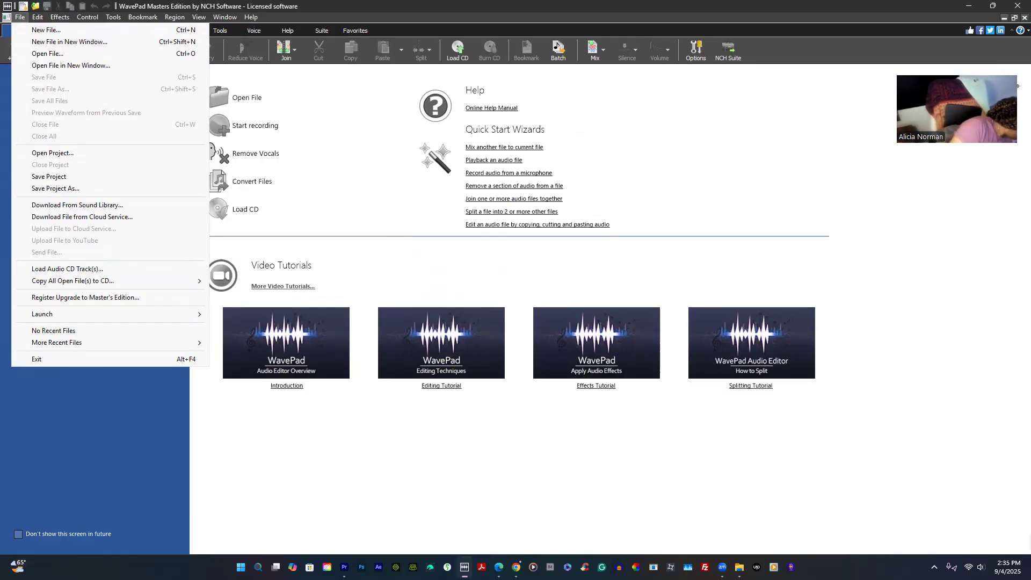
click(6, 17)
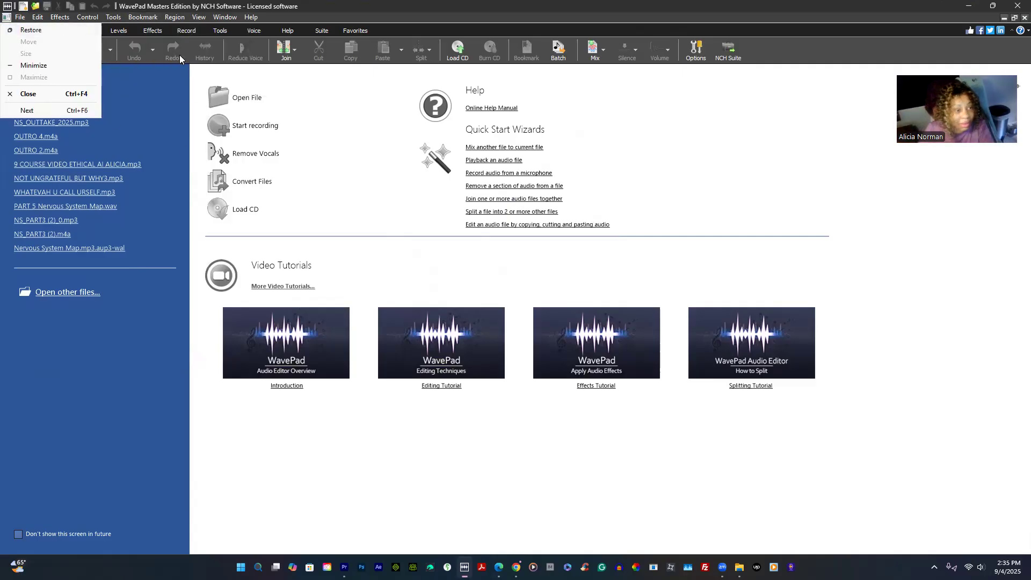
mouse_move(19, 18)
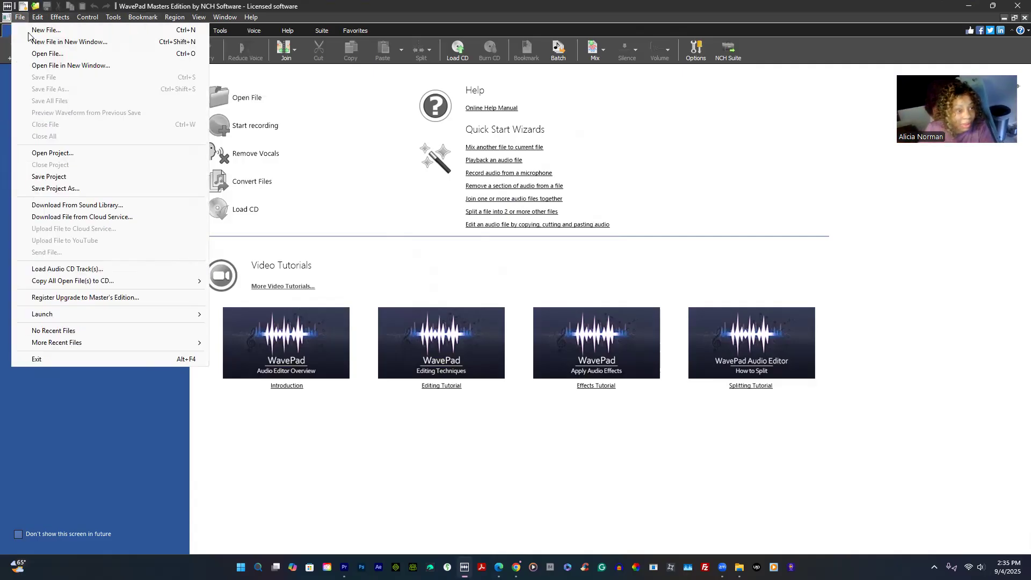
click(42, 54)
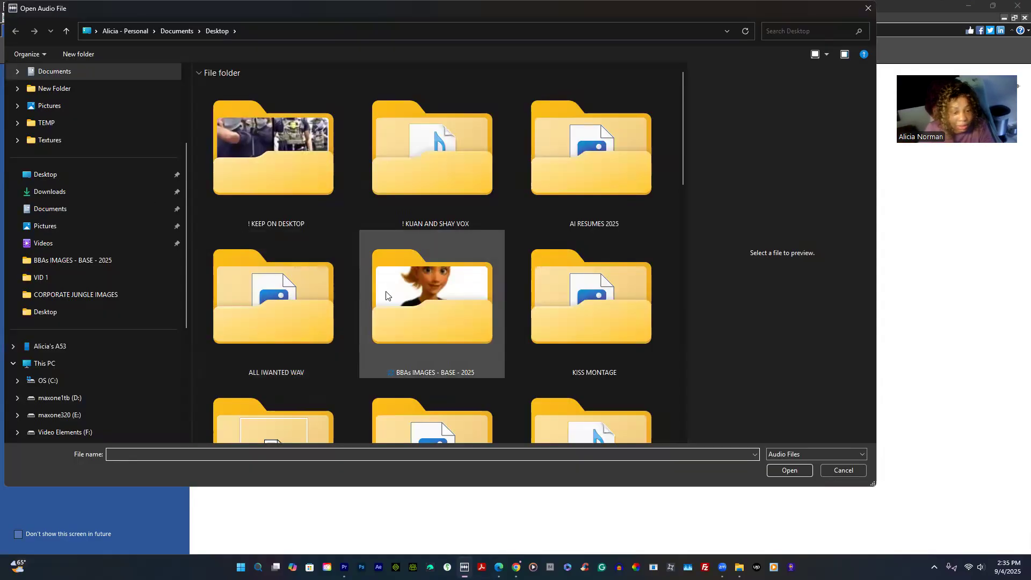
scroll(385, 290, down, 8)
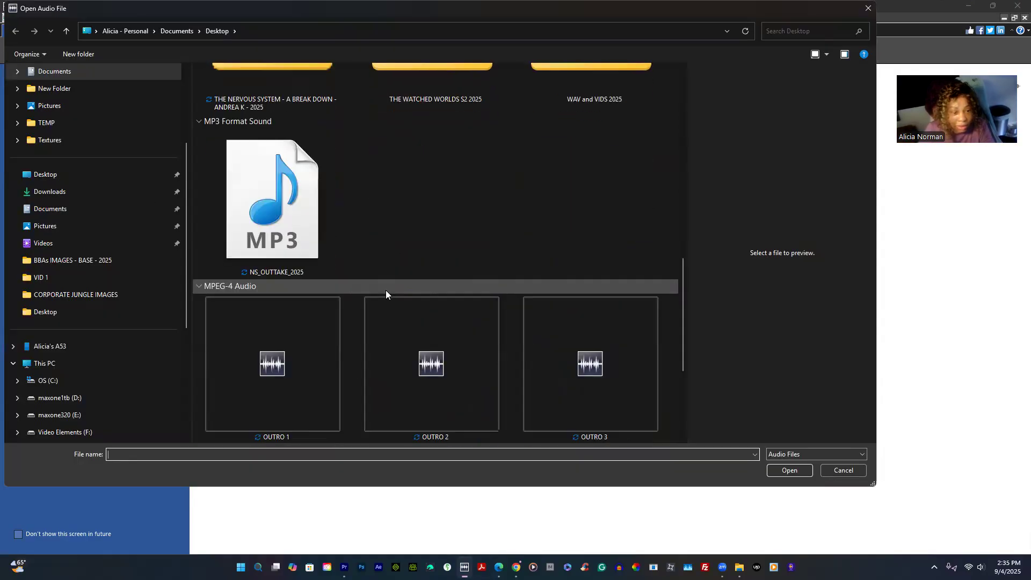
double_click(430, 363)
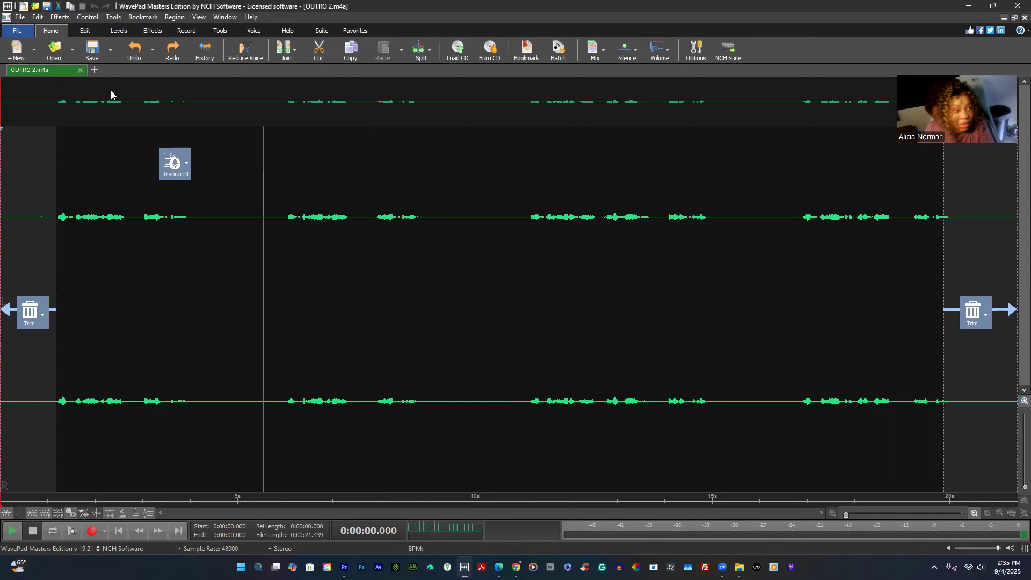
Apply Auto Normalize to the whole OUTRO 2 recording to raise its volume
click(119, 32)
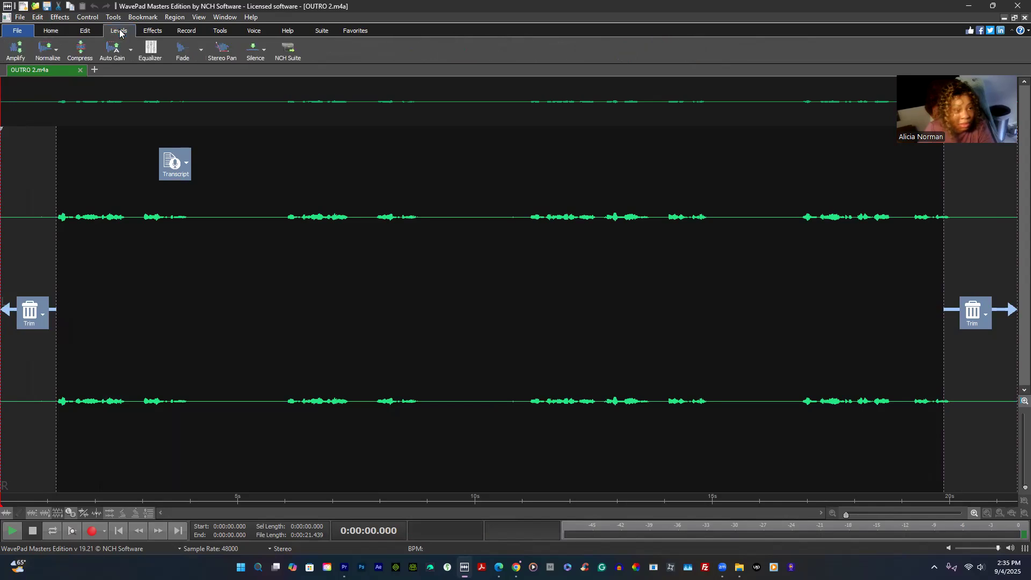
click(45, 48)
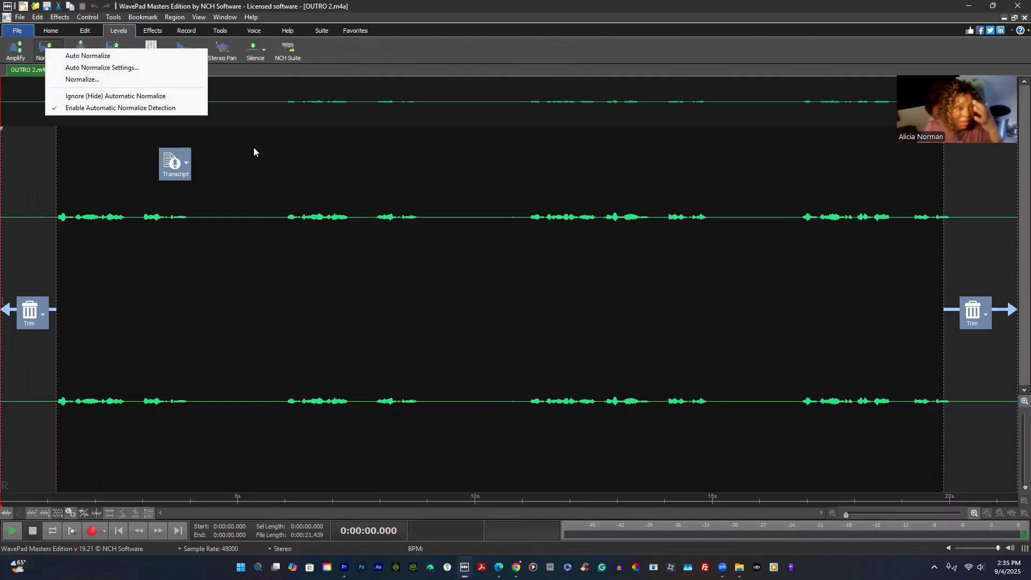
click(134, 58)
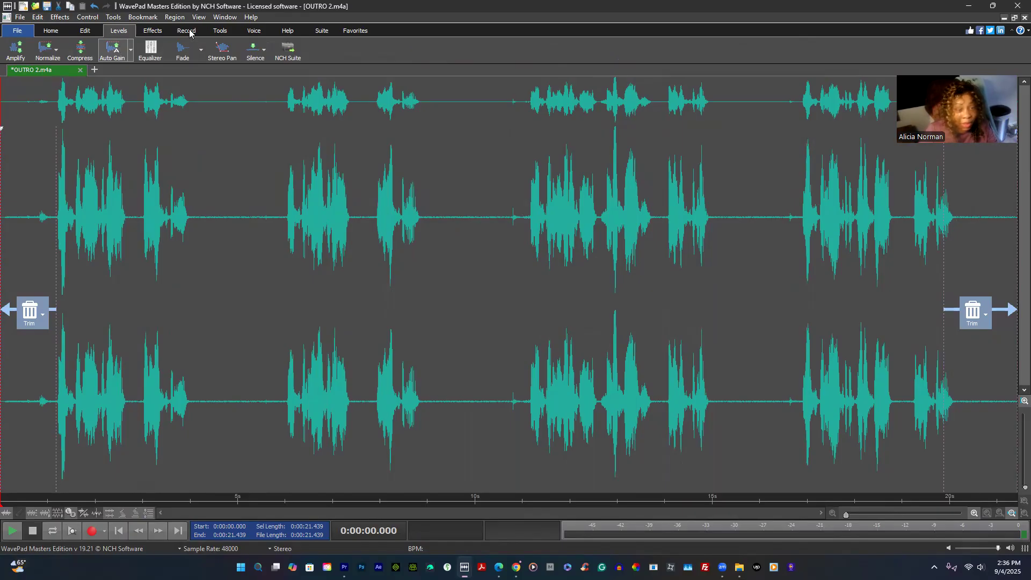
Clean the recording with the Noise Removal Wizard, using the noise type for constant low frequency hum caused by electrical interference
click(221, 31)
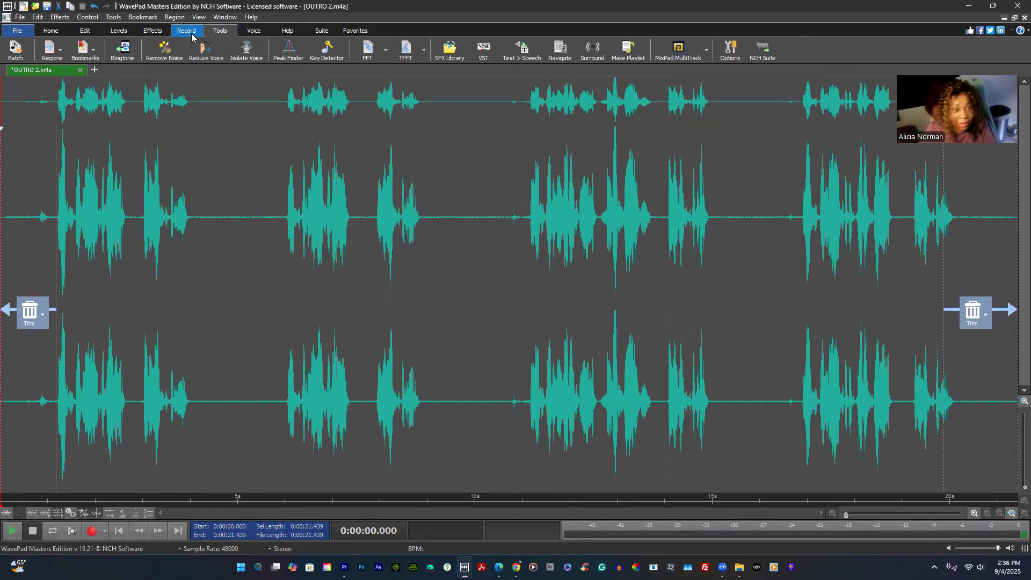
click(153, 30)
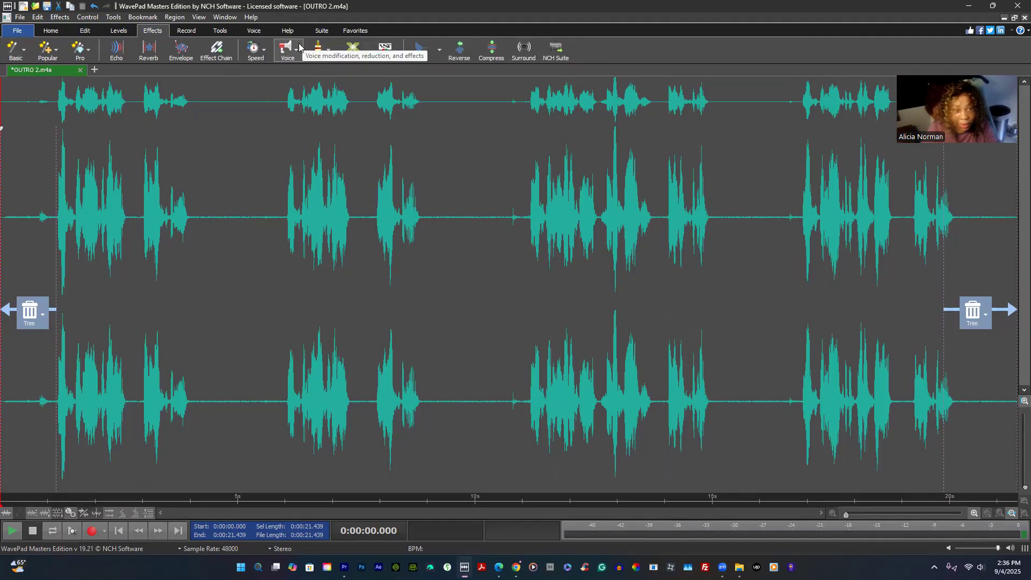
click(324, 52)
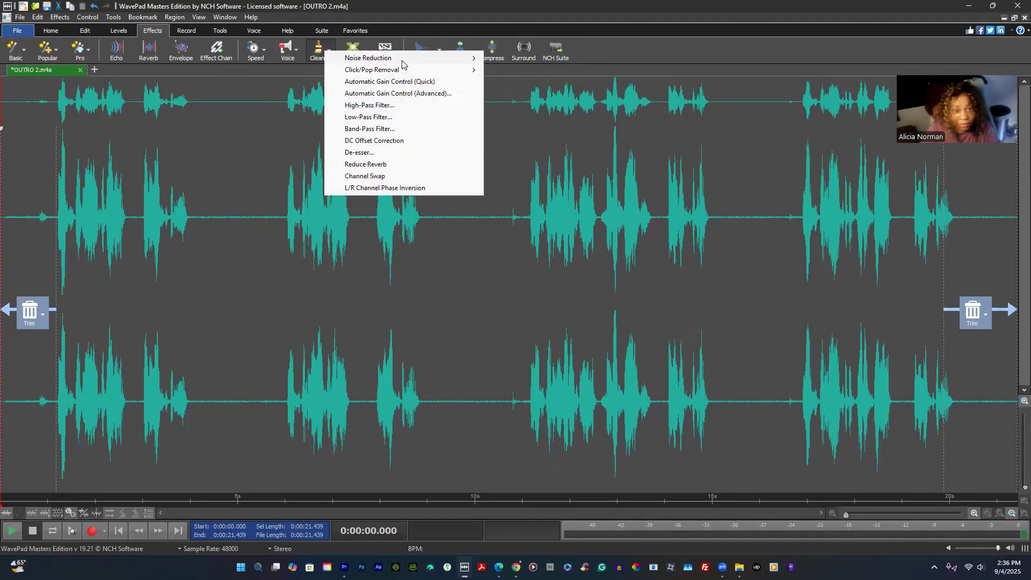
mouse_move(415, 59)
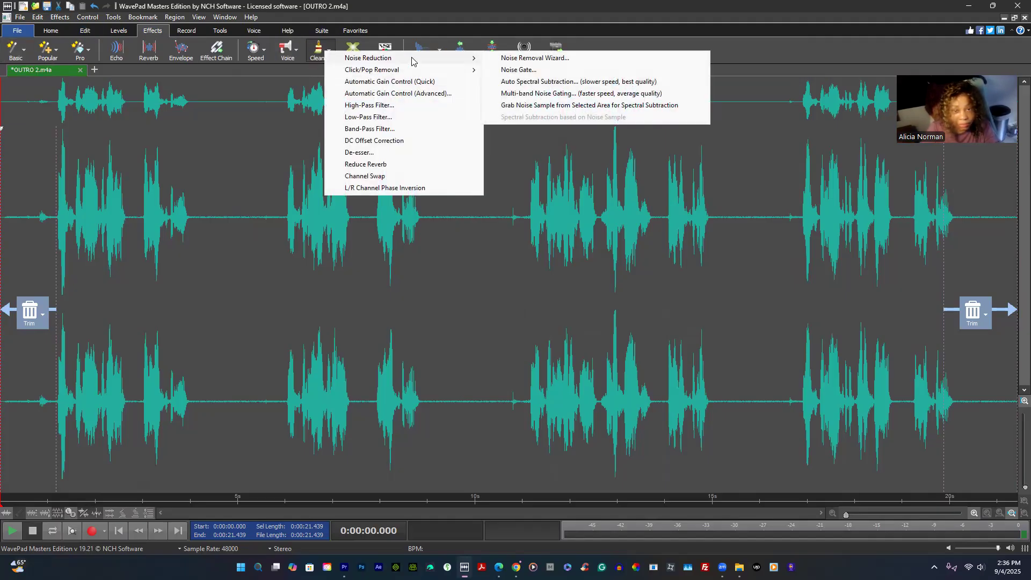
click(520, 60)
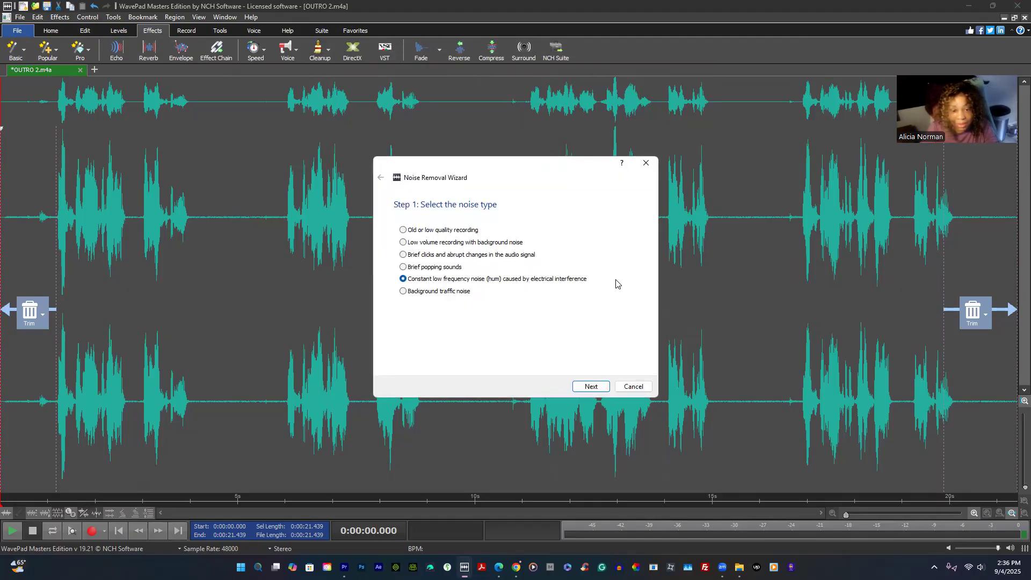
click(590, 387)
click(590, 386)
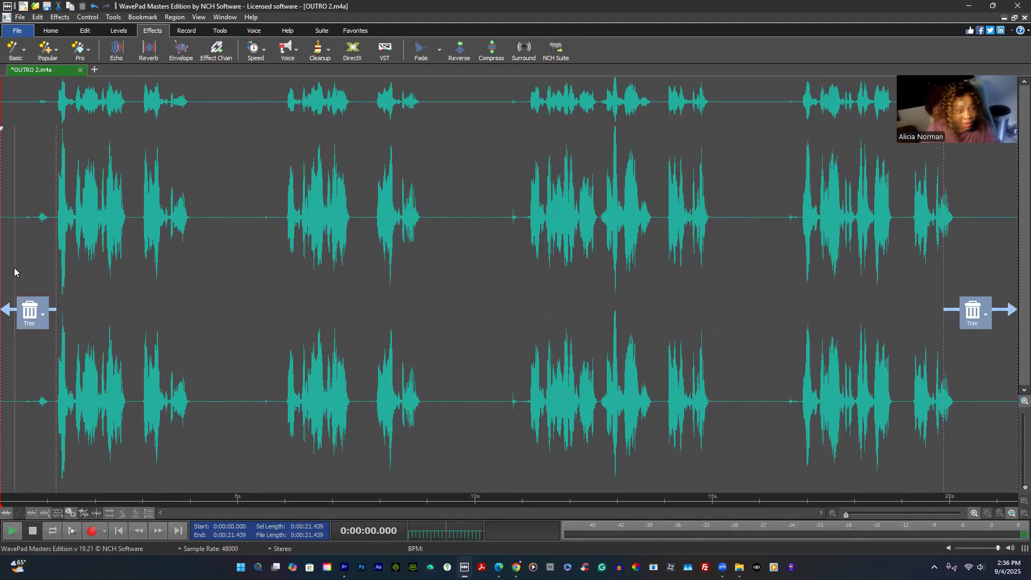
Play the cleaned recording from near its start, listen around the 10.8 s blip, and stop playback
click(14, 288)
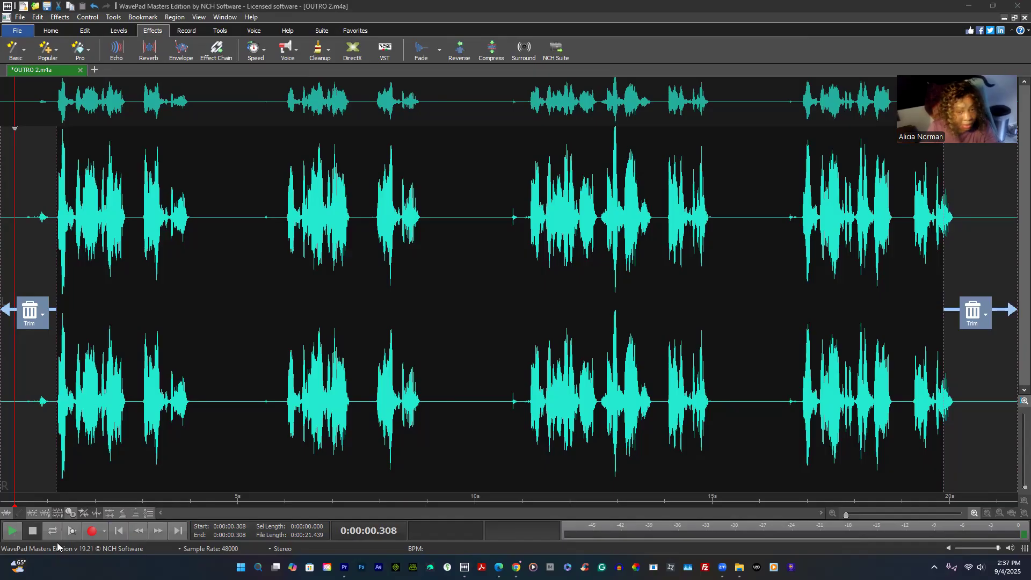
click(12, 531)
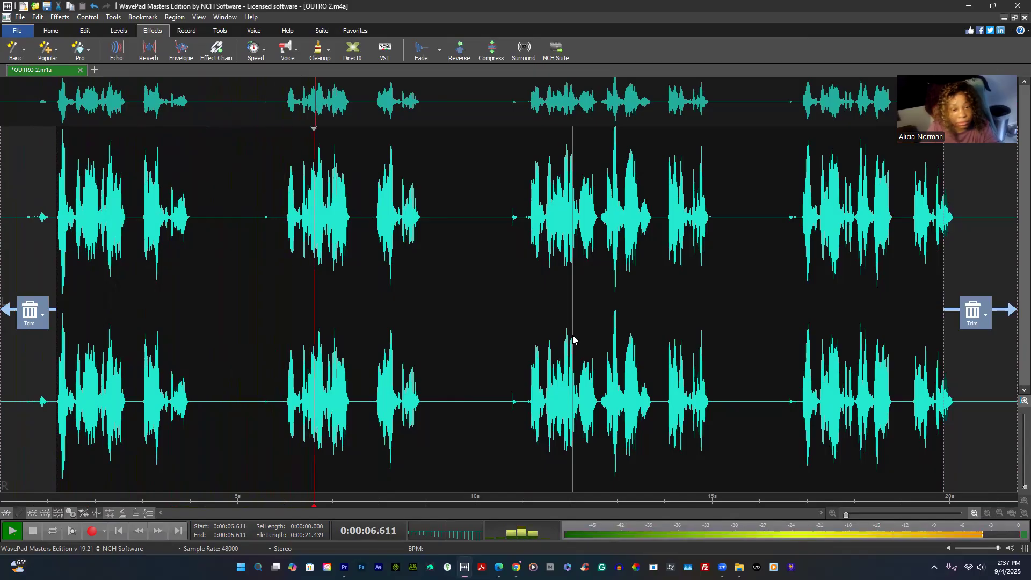
click(507, 216)
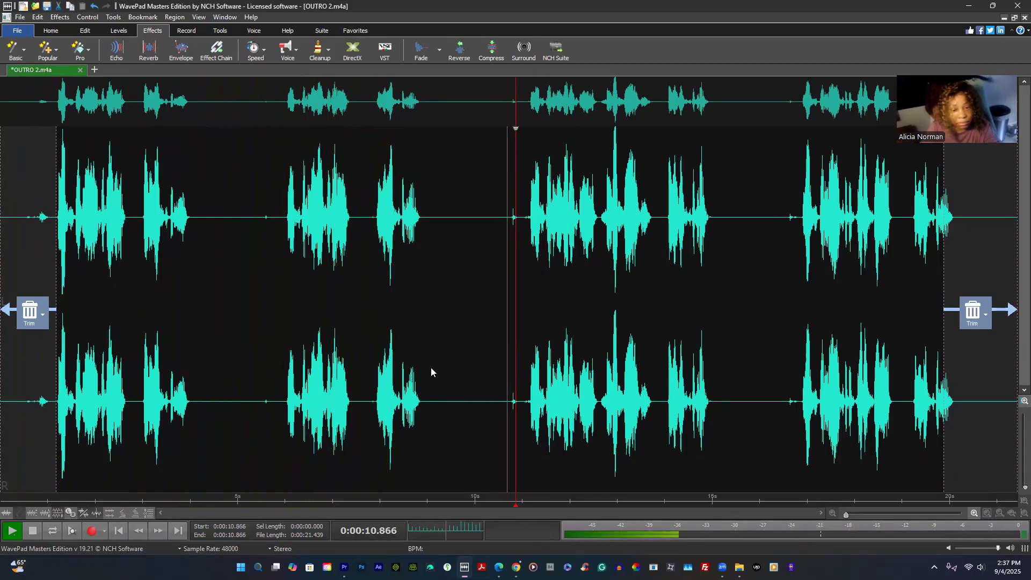
click(490, 226)
key(space)
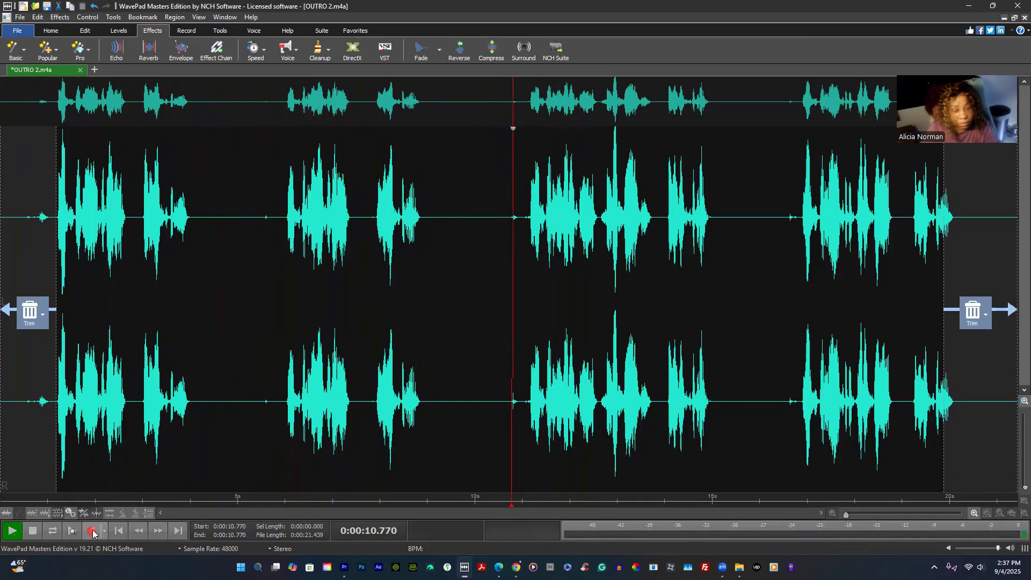
click(34, 531)
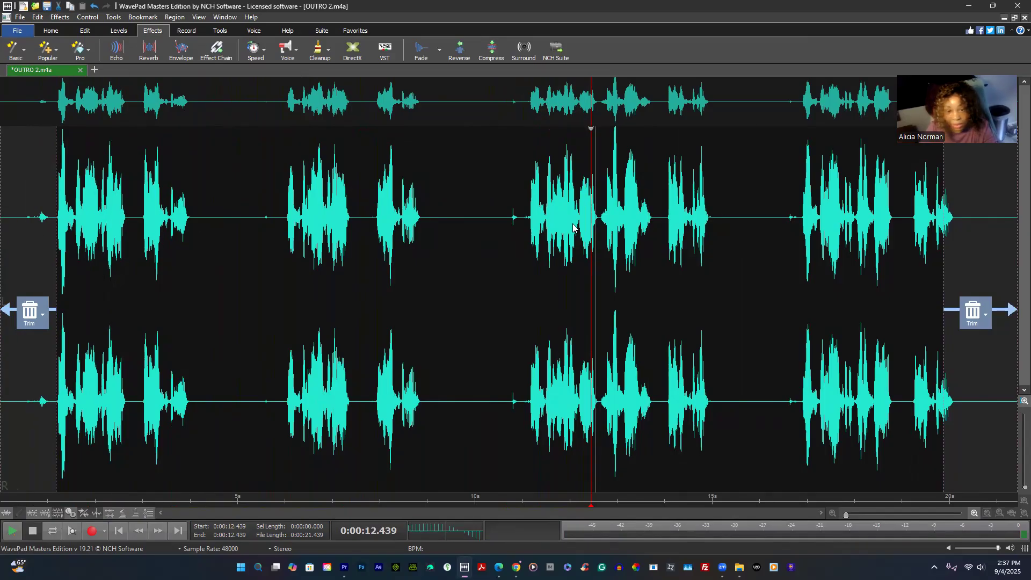
Silence the stray blip before the third phrase, from about 10.5 to 11.0 s, and clear the selection
drag(523, 223, 498, 221)
right_click(499, 222)
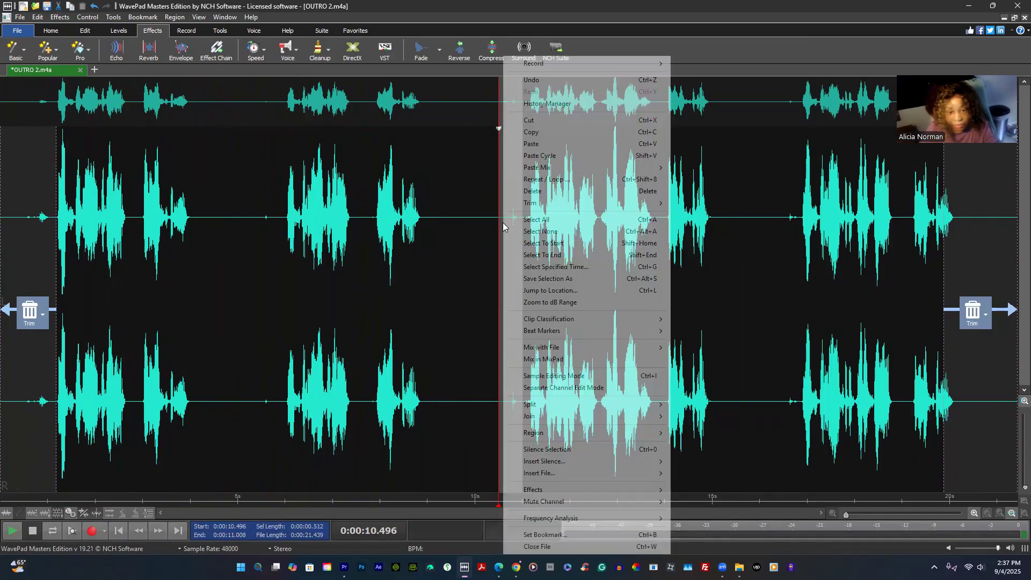
click(557, 450)
click(472, 349)
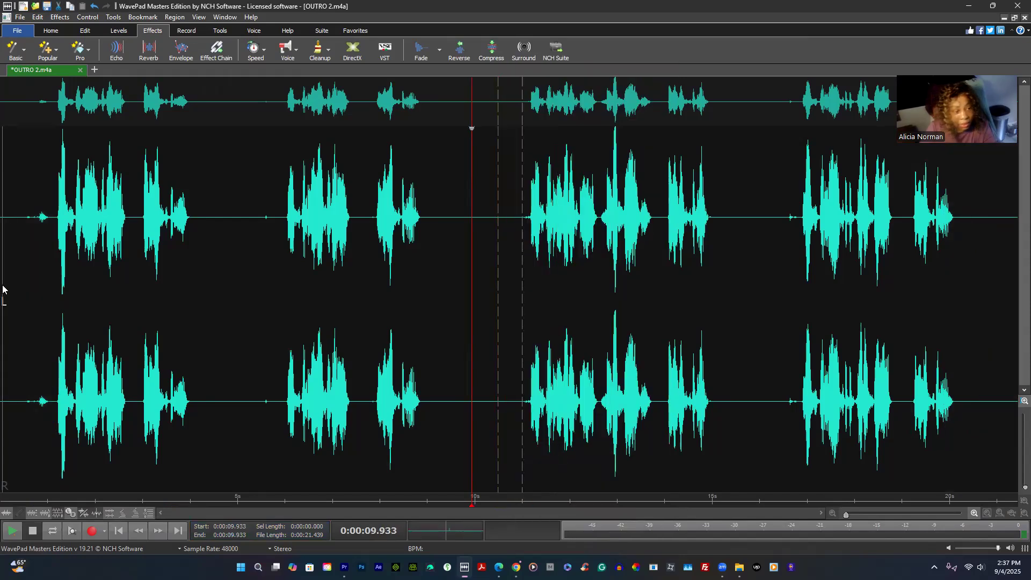
Cut the stray noise before the first phrase, starting at about 0.52 s, and the small blip from 4.920 to 5.095 s
drag(52, 258, 25, 253)
right_click(25, 253)
click(60, 120)
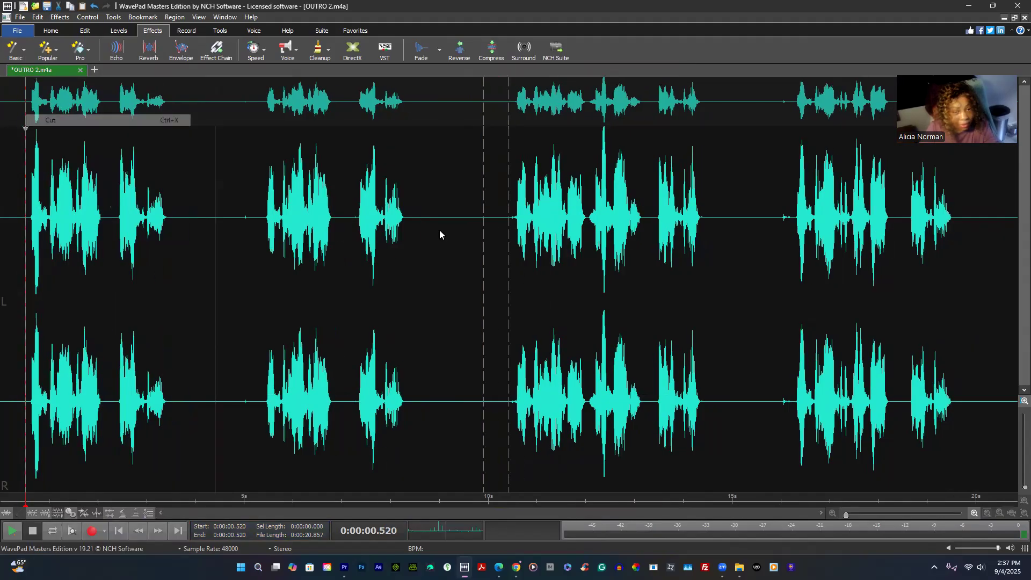
drag(248, 221, 240, 222)
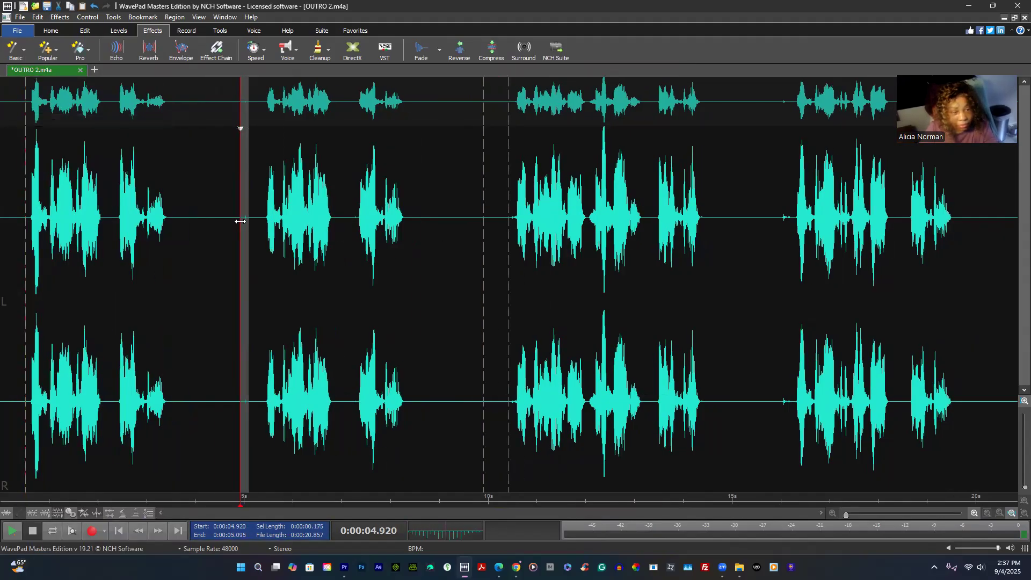
right_click(240, 222)
click(269, 121)
Cut the stray blip just before the last phrase, from about 15.6 to 16.1 s
drag(794, 237, 770, 237)
right_click(774, 236)
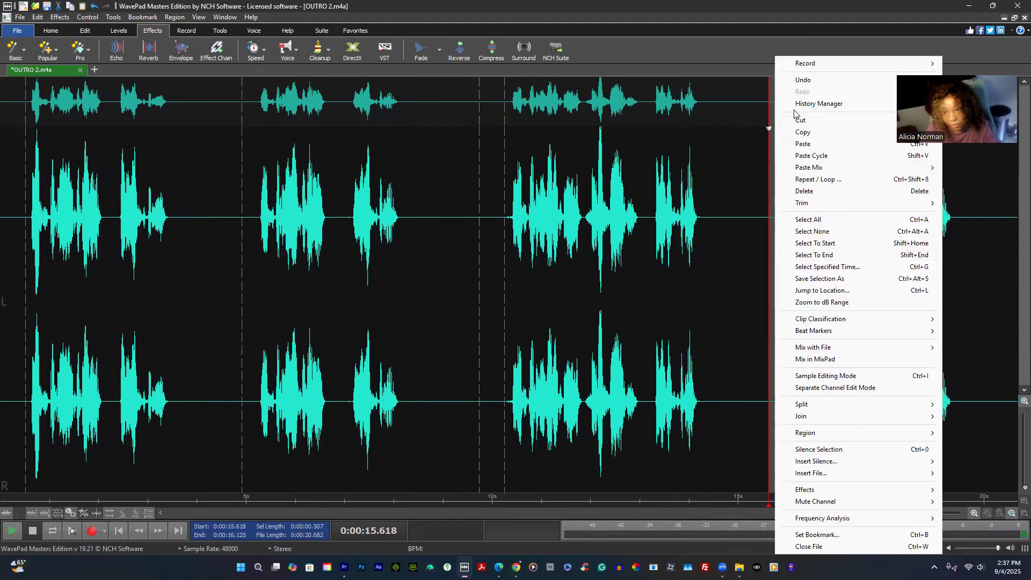
click(806, 121)
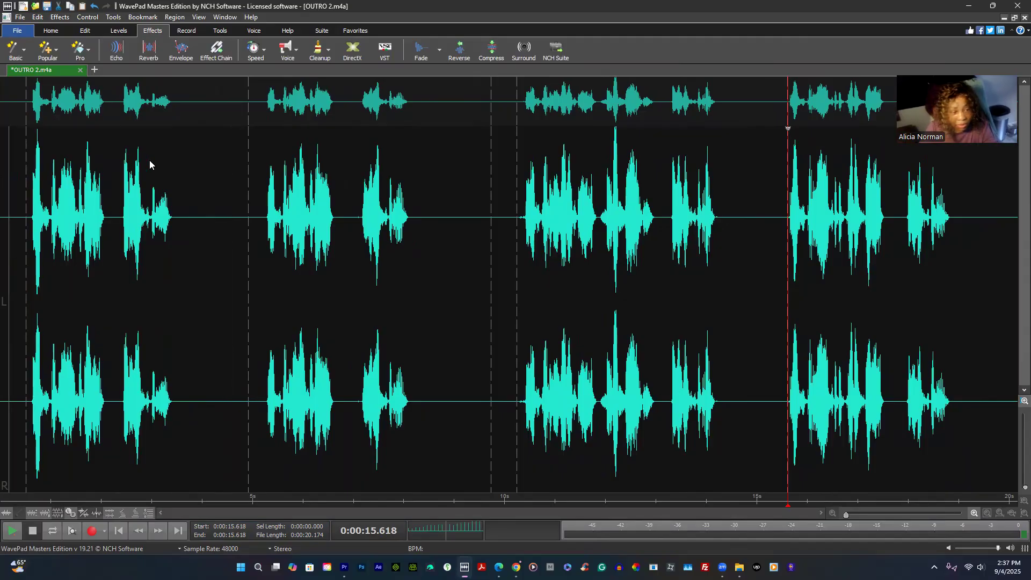
Cut a short piece of the pause inside the second phrase, from 7.058 to 7.143 s
click(16, 232)
click(220, 220)
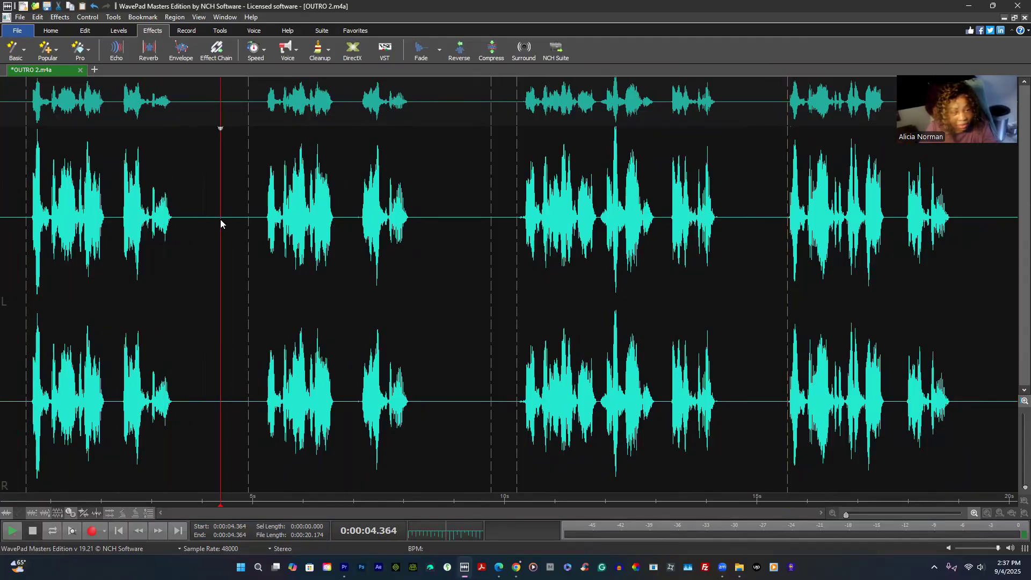
drag(360, 216, 356, 215)
right_click(357, 215)
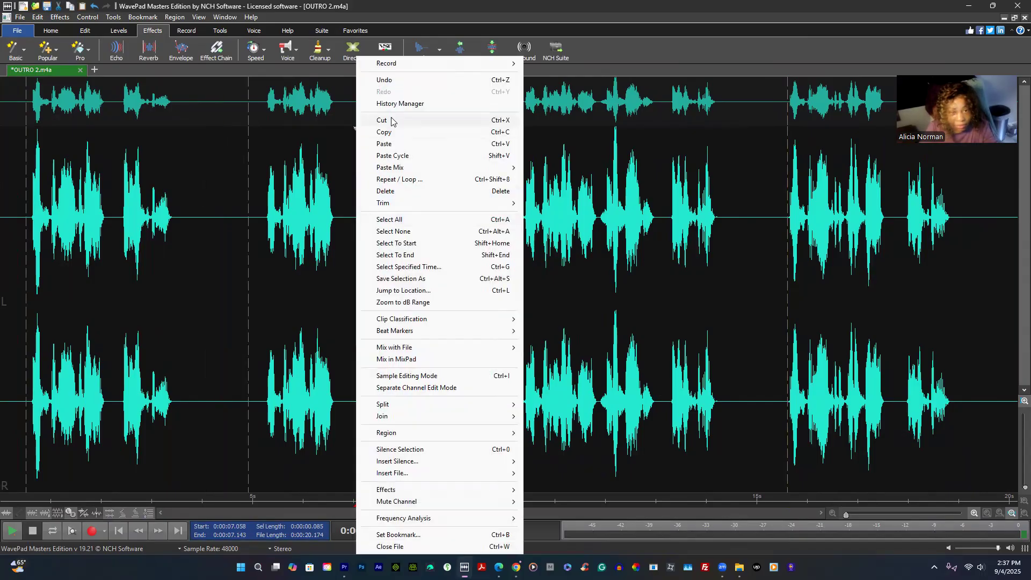
click(392, 120)
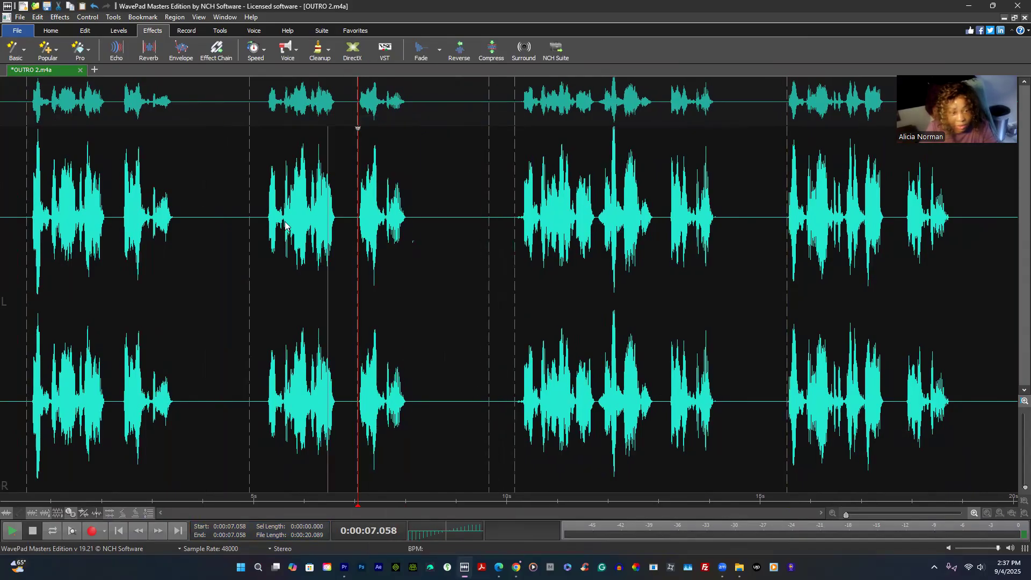
Shorten the pause between the first and second phrases by cutting the section from 4.219 to 5.041 s
click(221, 226)
click(215, 223)
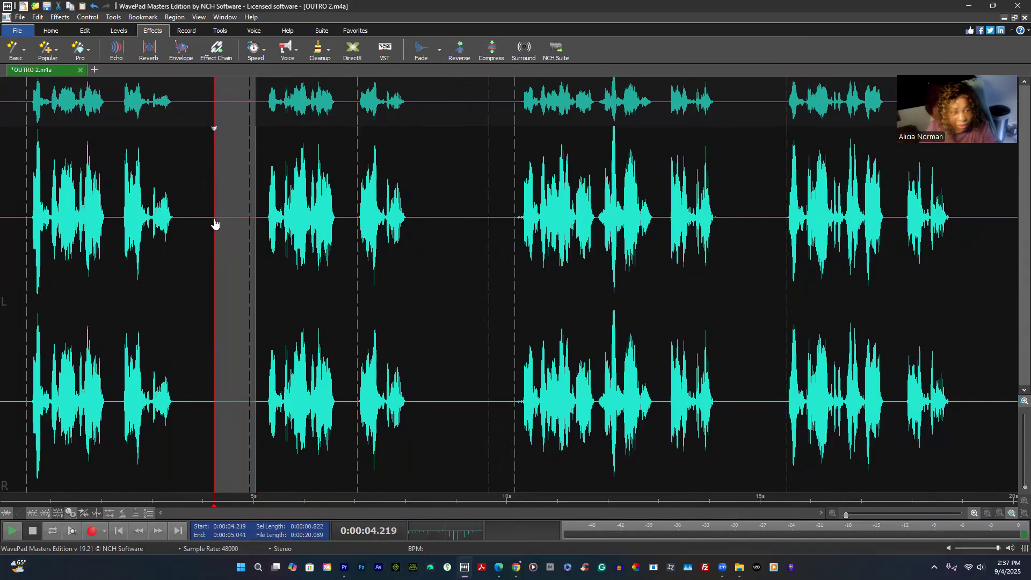
right_click(215, 224)
click(253, 120)
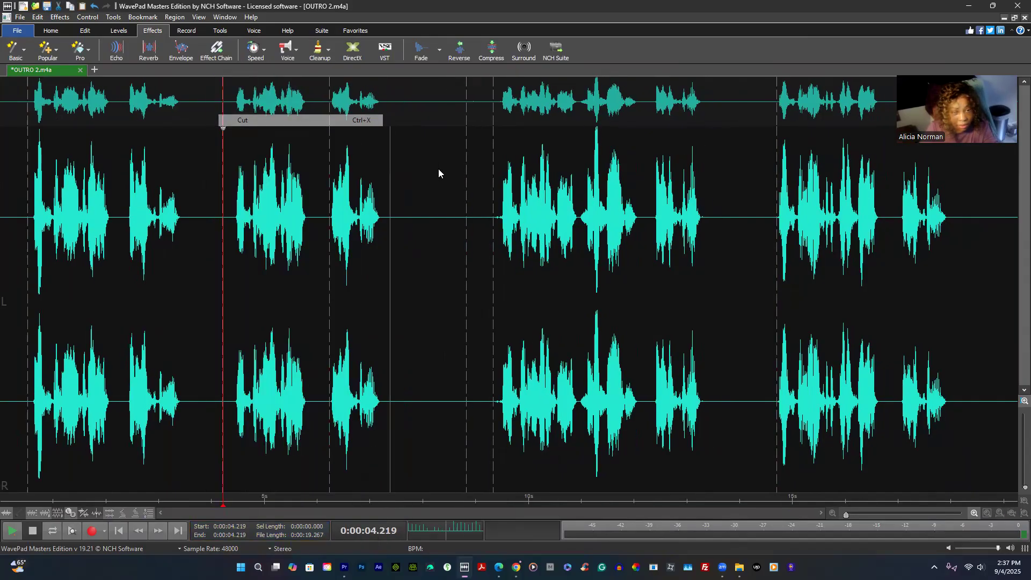
drag(465, 199, 428, 207)
right_click(428, 208)
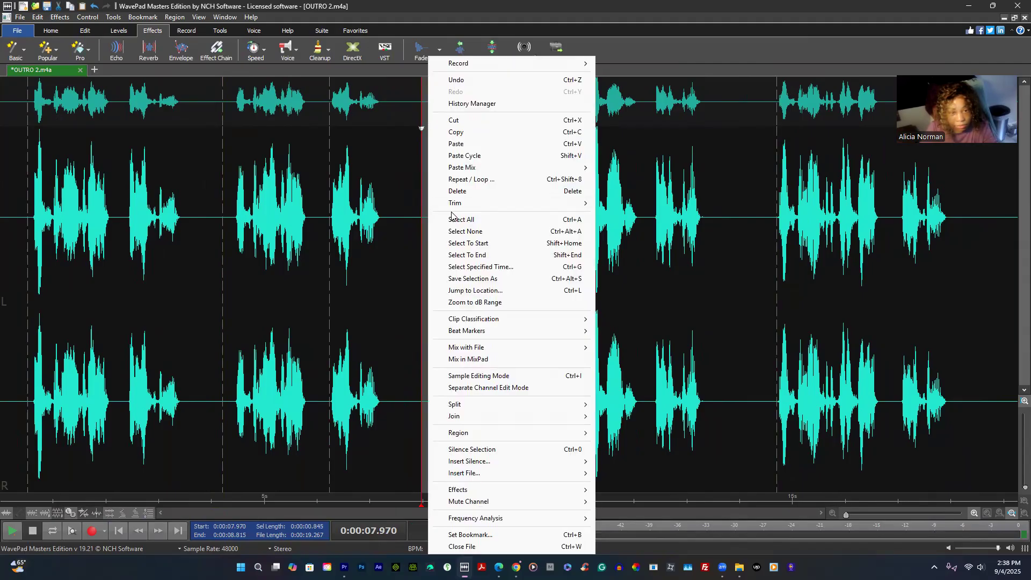
key(Escape)
Shorten the pause before the last phrase by cutting 13.614 to 14.073 s, and remove the trailing silence from 18.064 to 18.571 s
drag(744, 219, 720, 223)
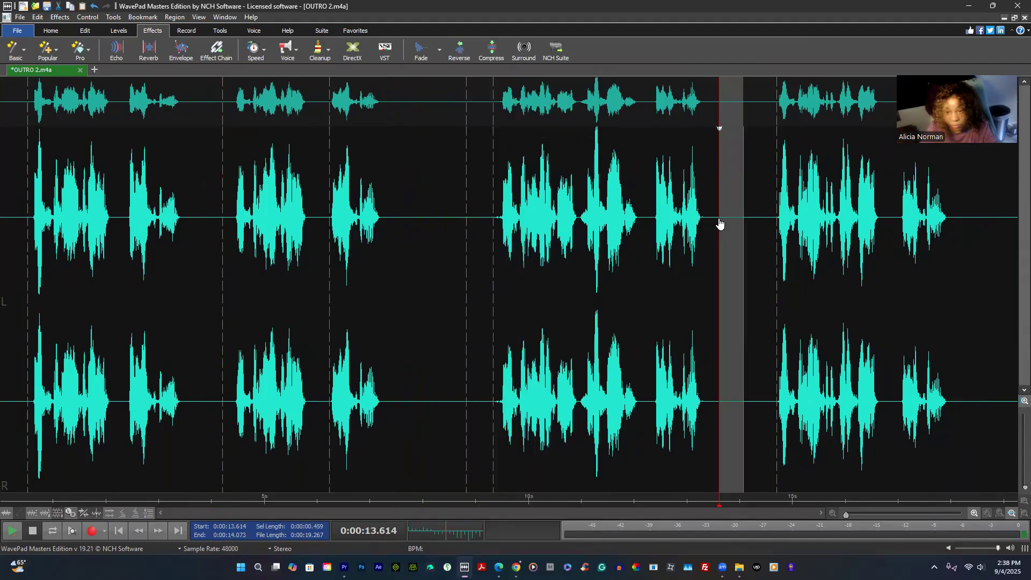
right_click(731, 217)
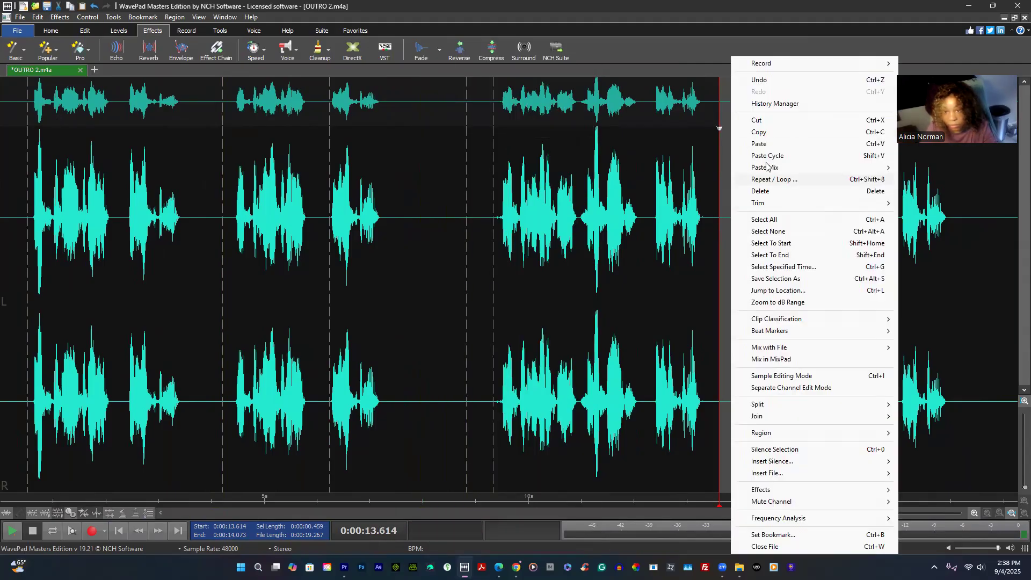
click(763, 122)
drag(1003, 226, 977, 224)
right_click(988, 225)
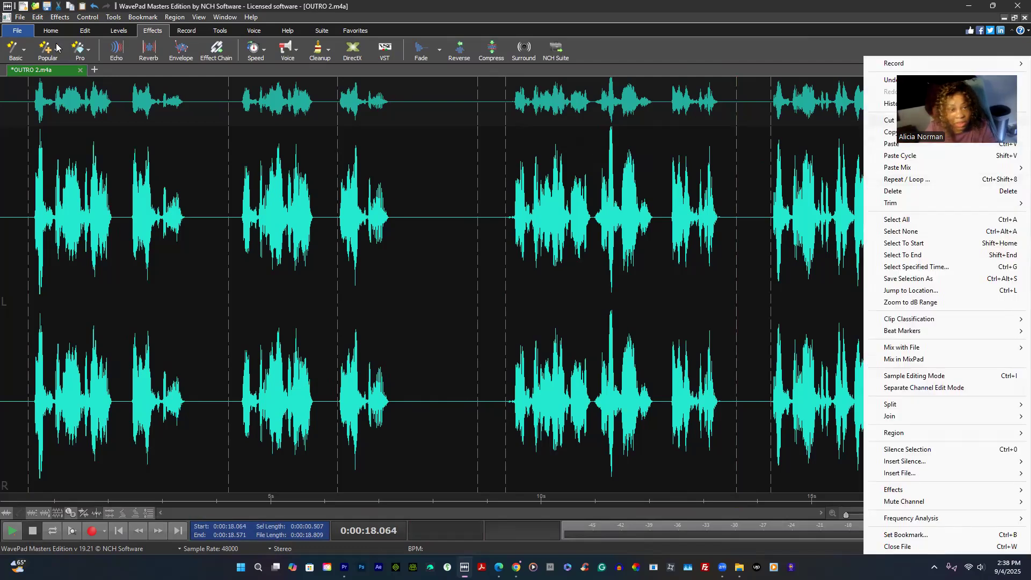
key(Delete)
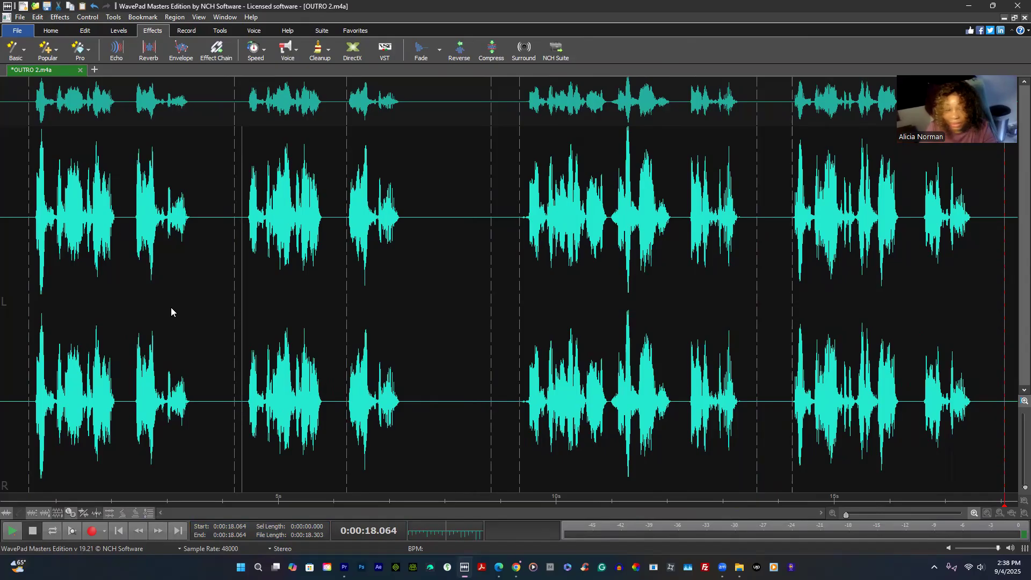
Play the edited recording from the beginning to check the trimmed pauses, and stop playback after the third phrase
click(14, 231)
key(space)
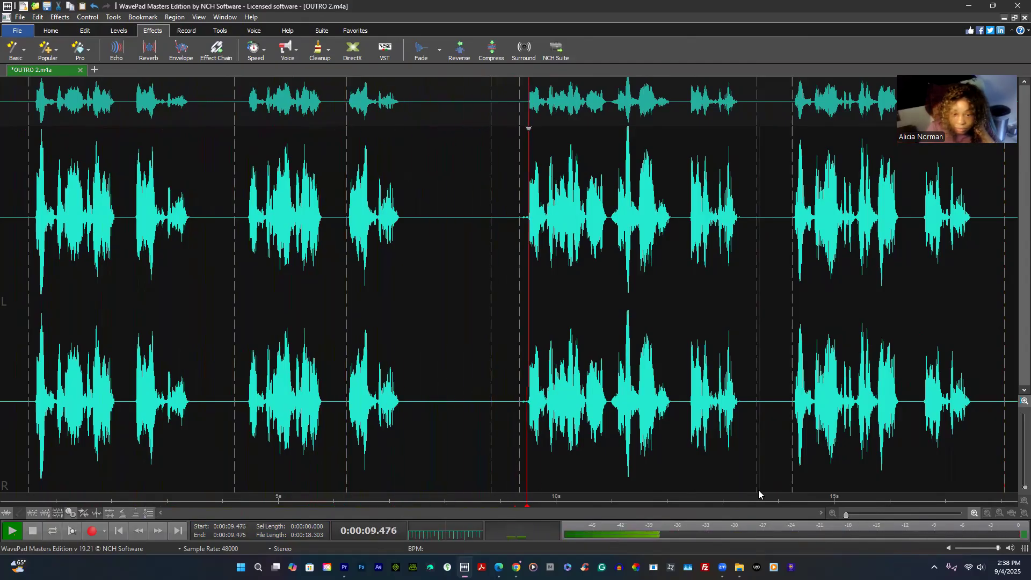
click(34, 531)
key(space)
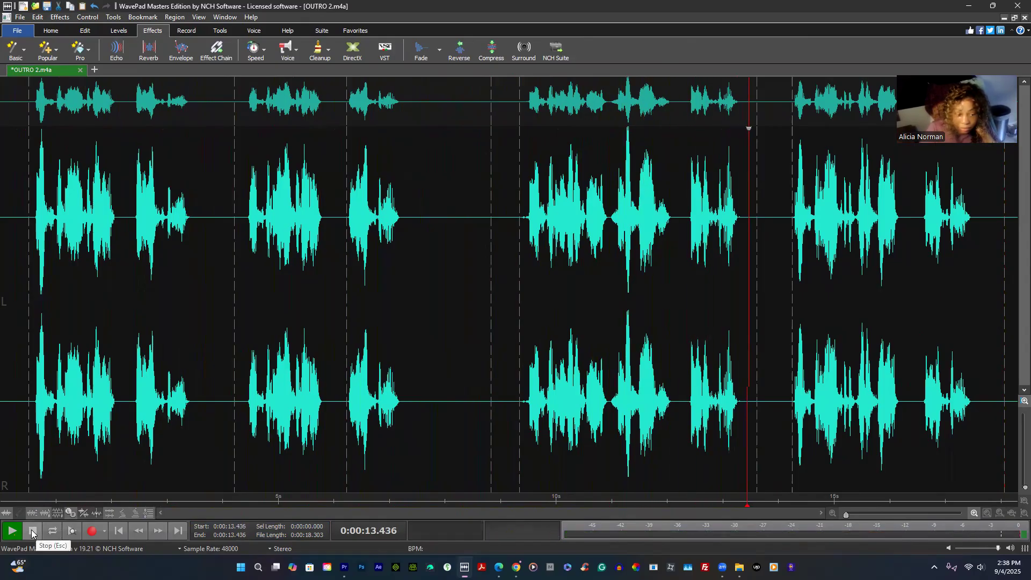
click(32, 532)
Save the edited audio as a new M4A file named OUTTAKE 6_2025 in the Desktop folder, using AAC encoding at 128 kbps
click(19, 18)
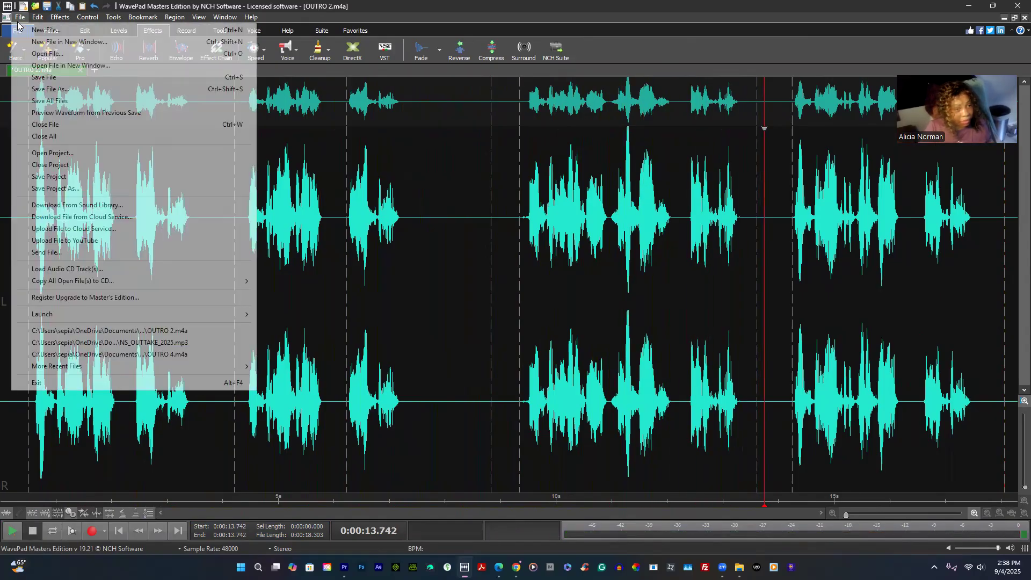
click(48, 89)
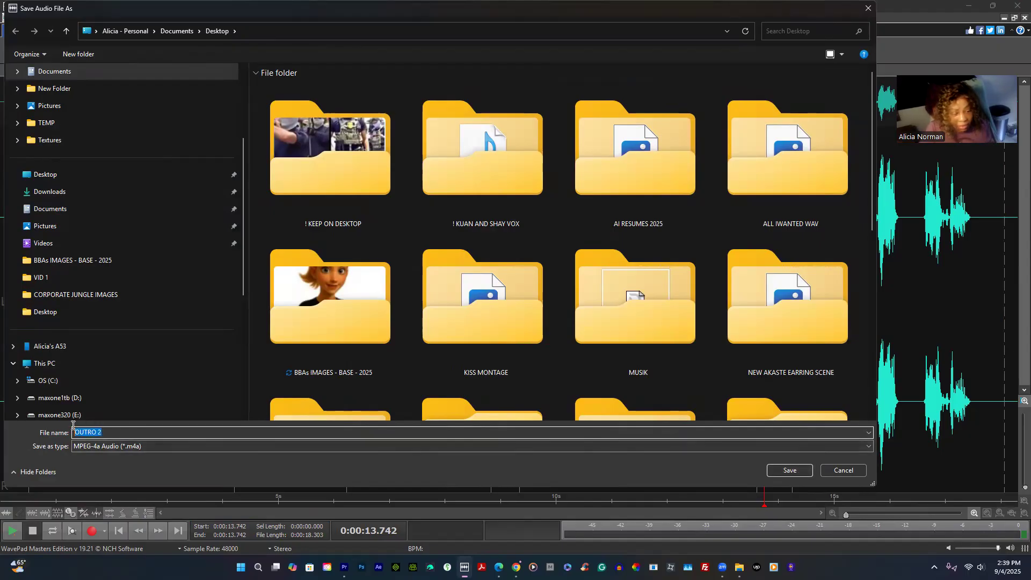
text(OUTTAKE )
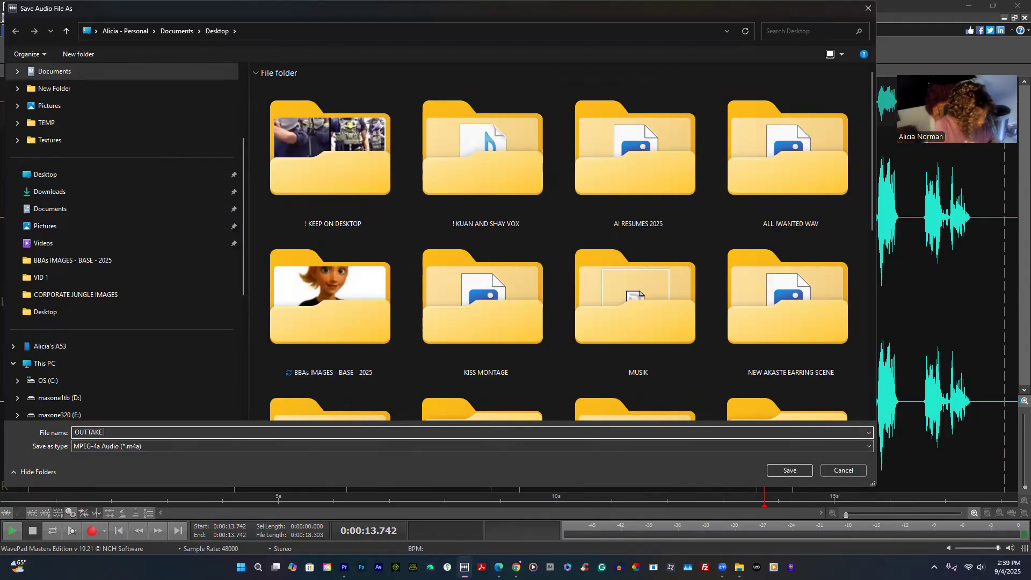
text(6_2025)
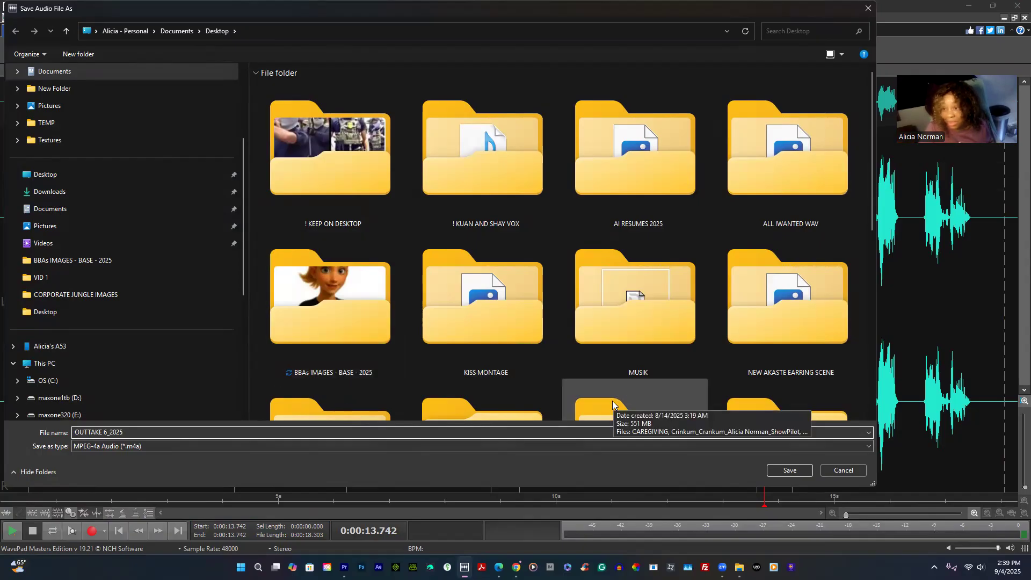
click(786, 472)
click(787, 471)
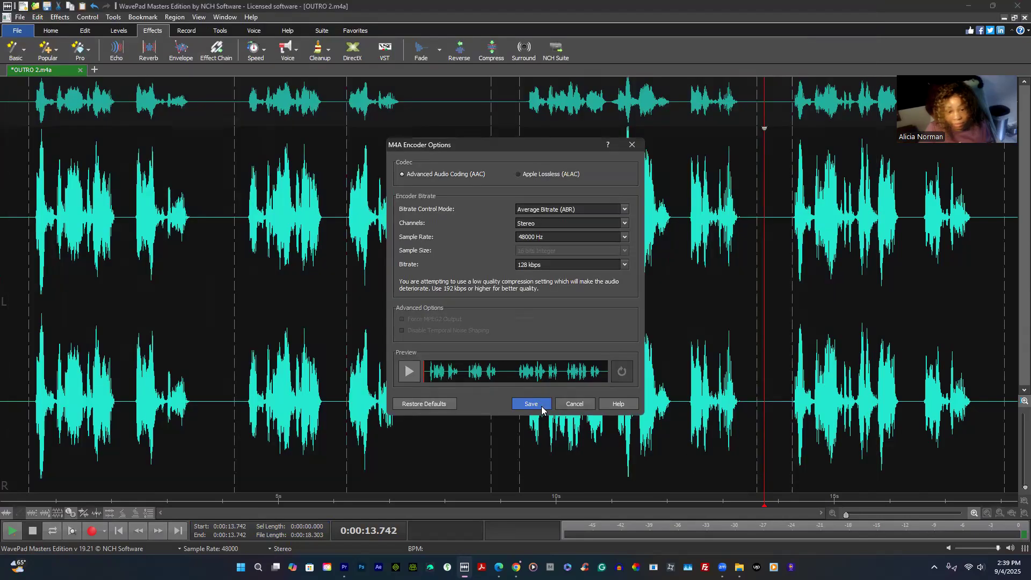
click(542, 406)
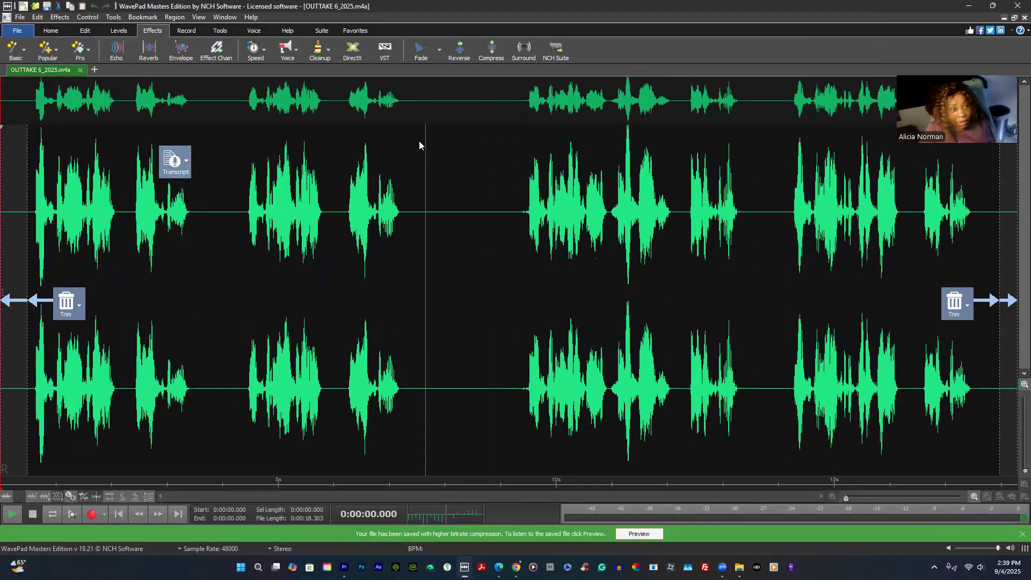